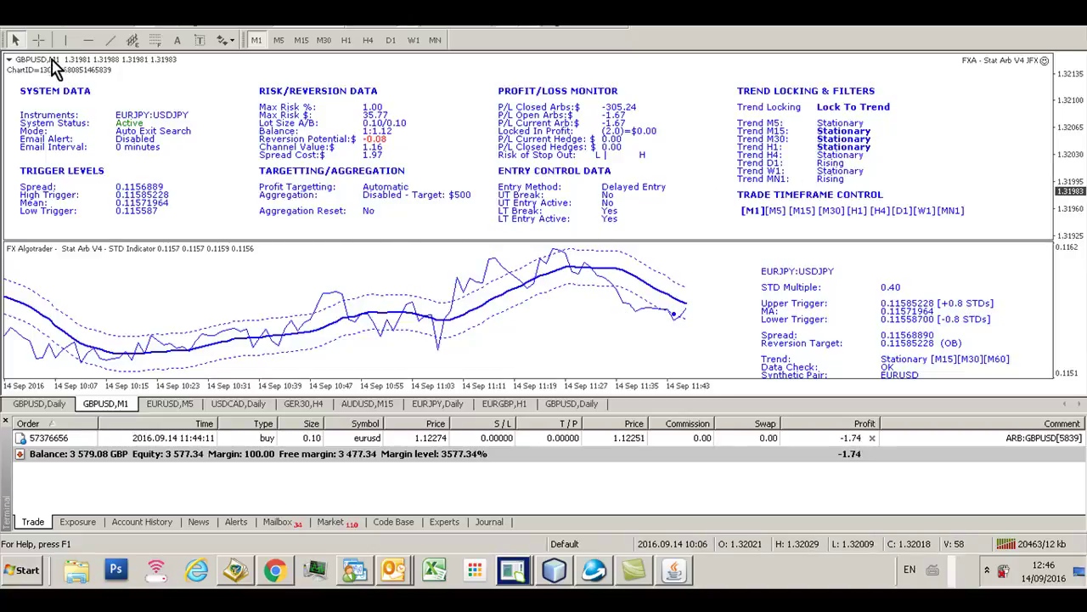
Enlarge the Stat Arb STD indicator pane beneath the data display on the GBPUSD M1 chart.
left_click(38, 41)
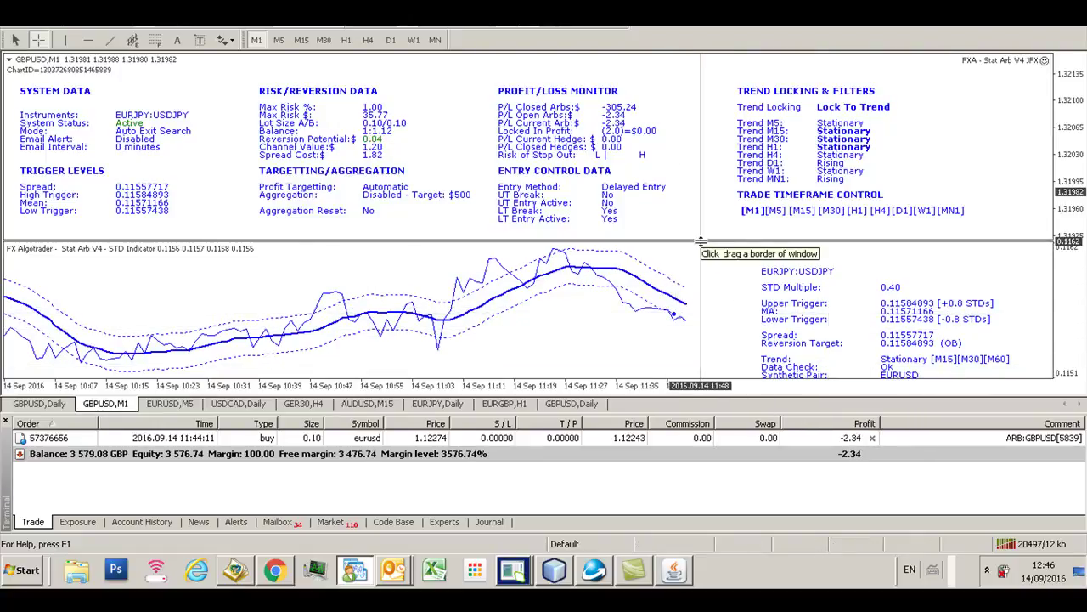
left_click_drag(688, 241, 688, 228)
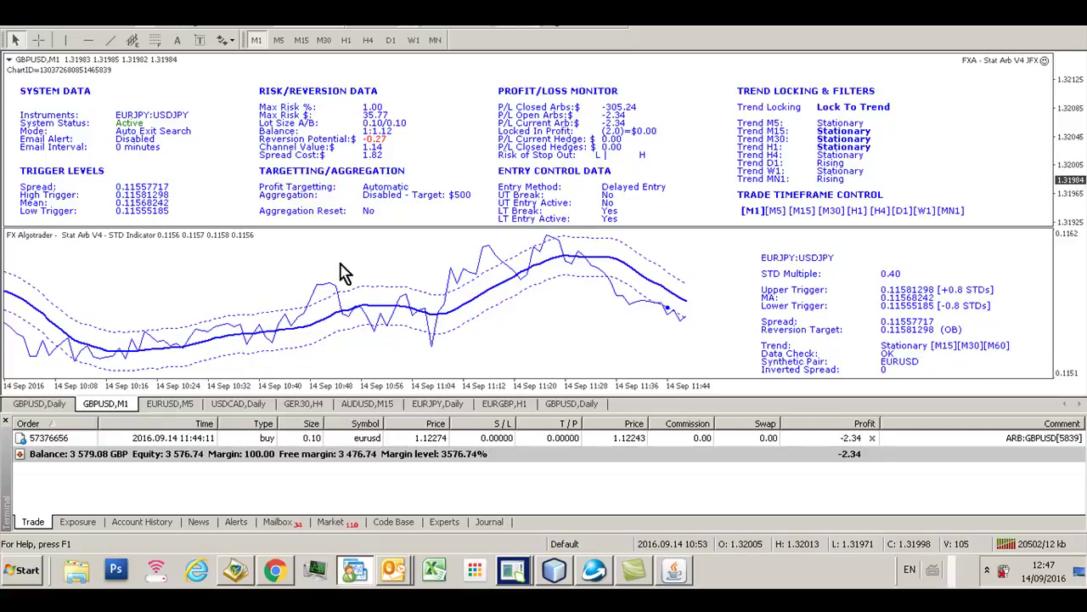
left_click(38, 40)
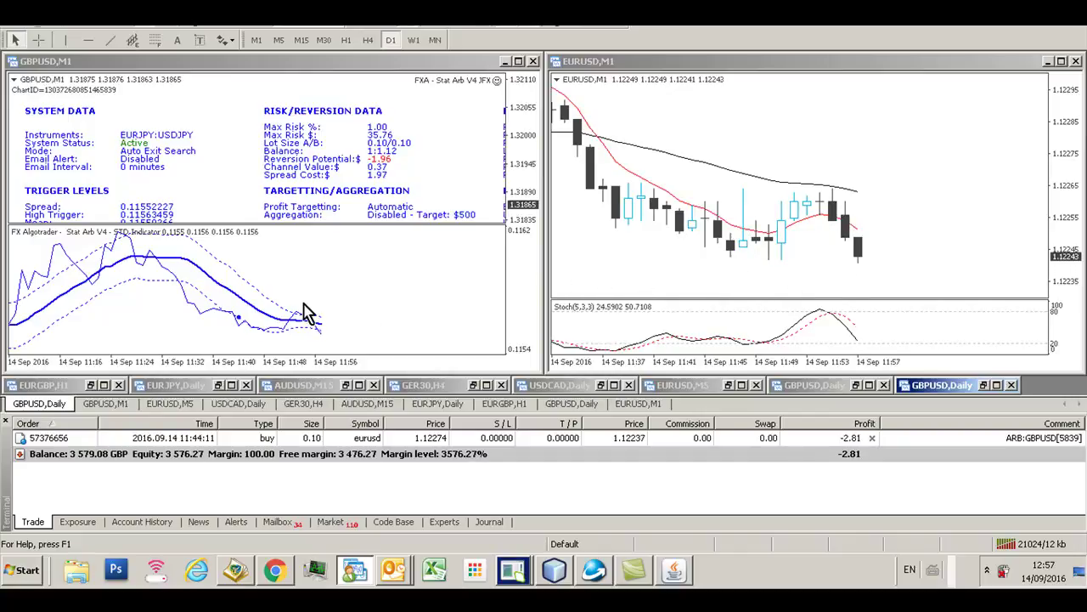
Display the EURUSD M1 price as a line chart.
mouse_move(289, 329)
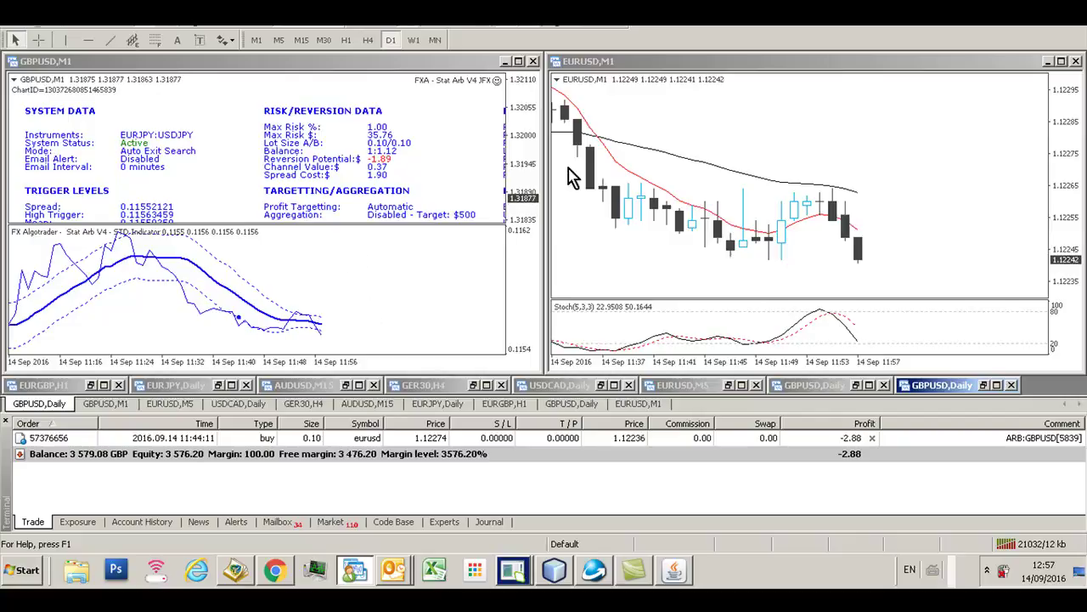
left_click(765, 197)
key("alt+3")
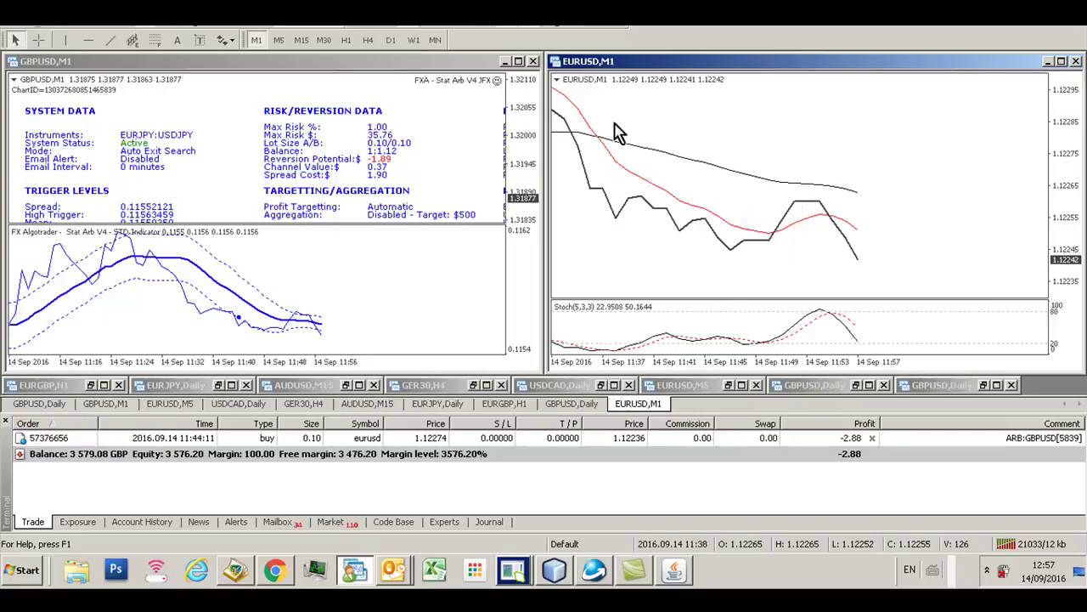
Delete both Moving Average indicators from the EURUSD M1 chart.
right_click(690, 129)
left_click(727, 206)
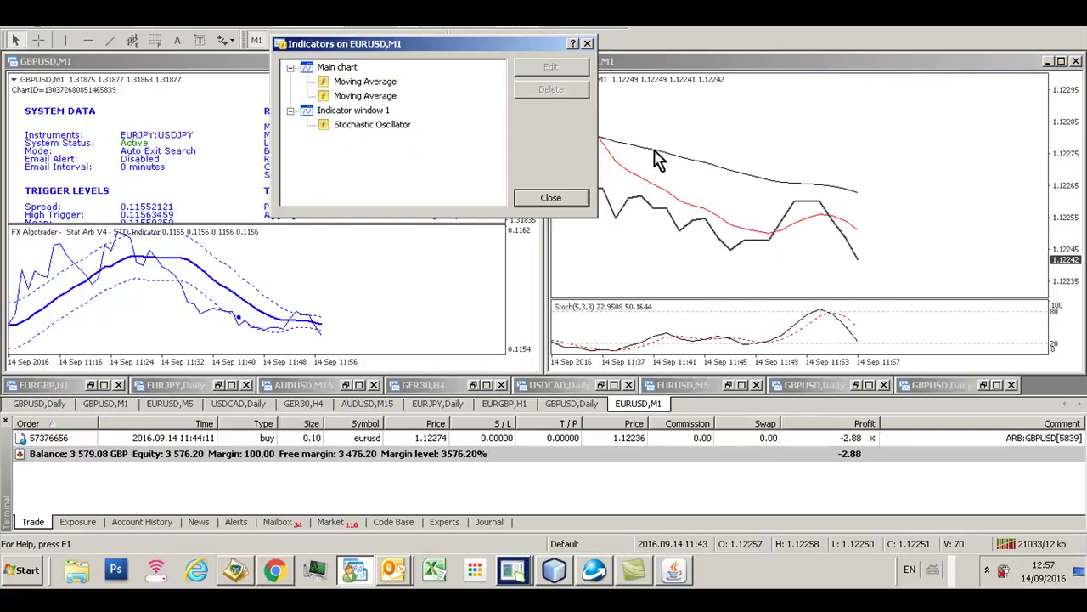
left_click(386, 82)
left_click(548, 89)
left_click(374, 82)
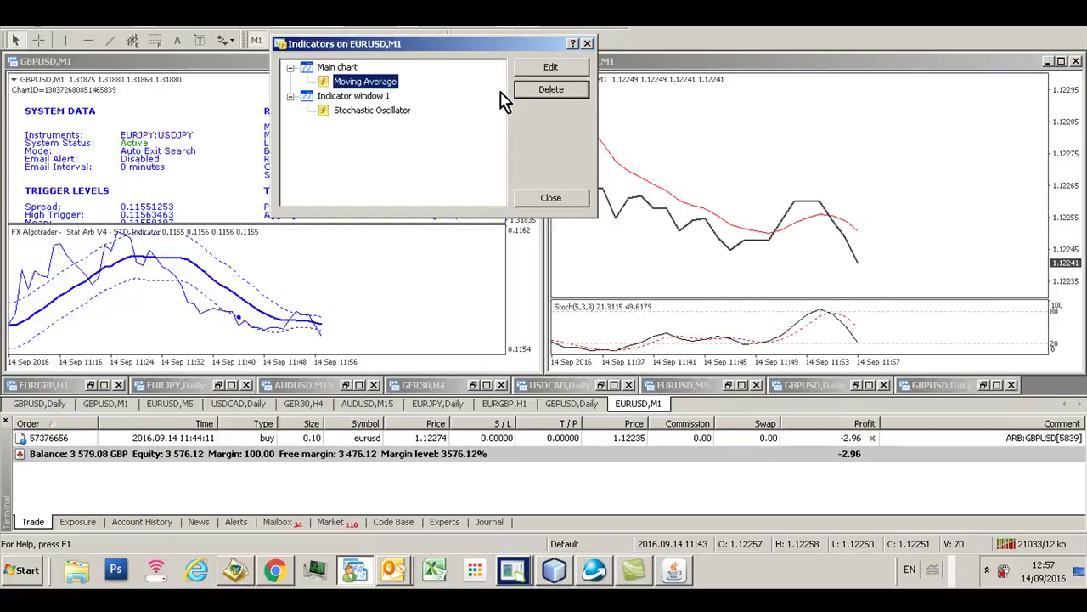
left_click(525, 90)
left_click(587, 43)
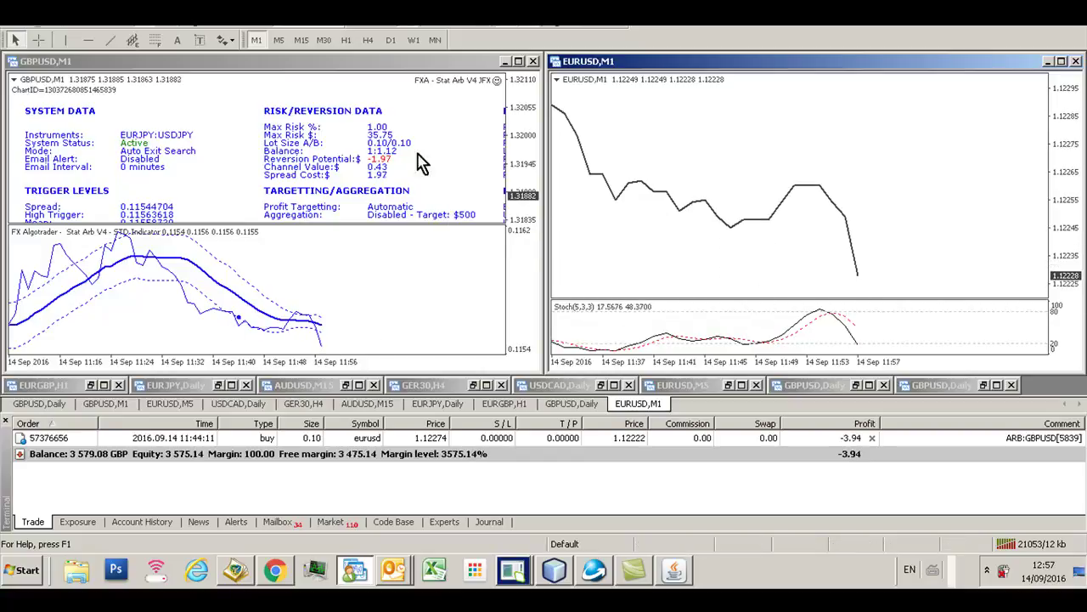
Display the EURUSD M1 price as candlesticks and inspect the spread at the trade entry marker on the GBPUSD chart.
key("alt+2")
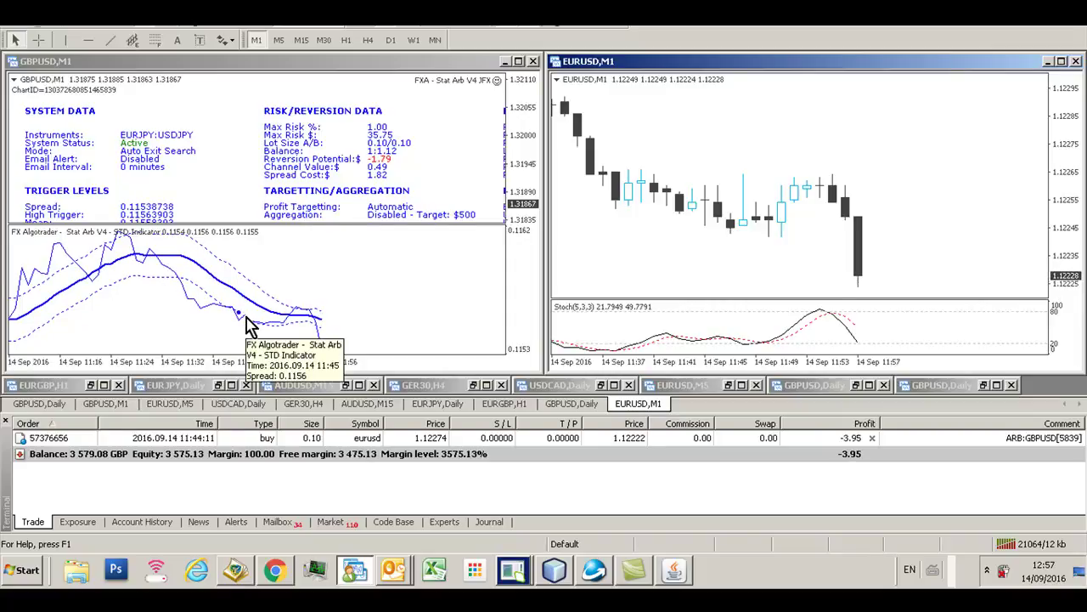
mouse_move(244, 327)
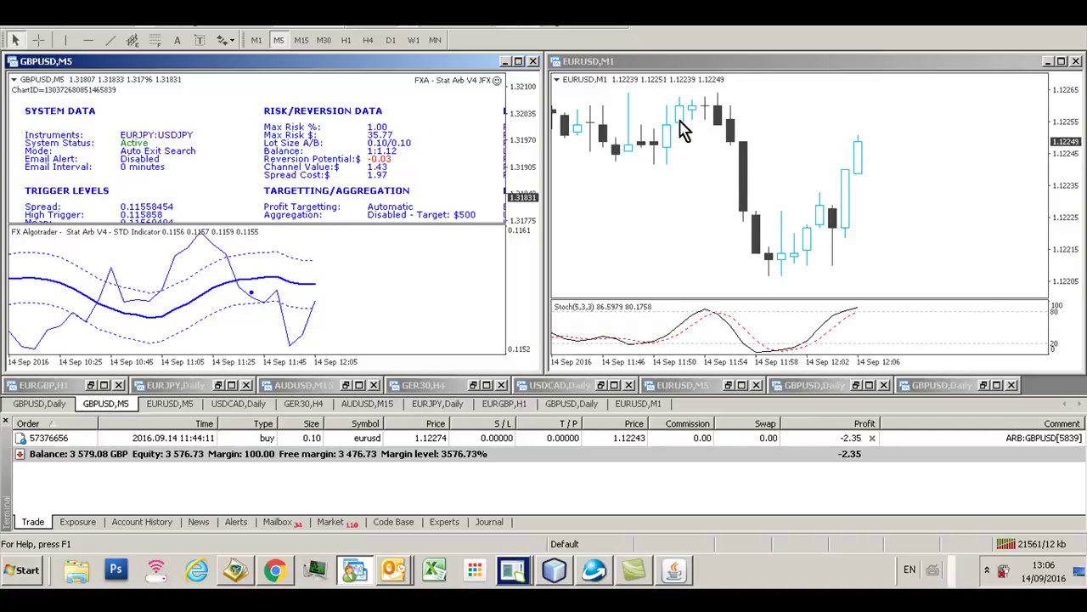
Widen the EURUSD chart window towards the GBPUSD chart and display it as an M5 line chart.
left_click_drag(543, 125, 516, 133)
left_click(545, 138)
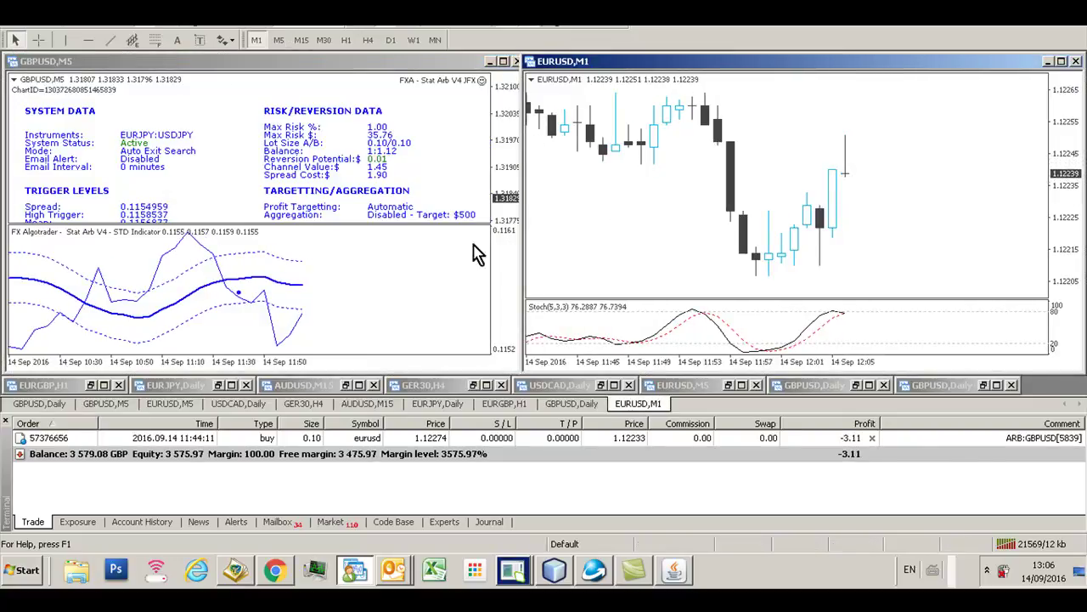
left_click(279, 40)
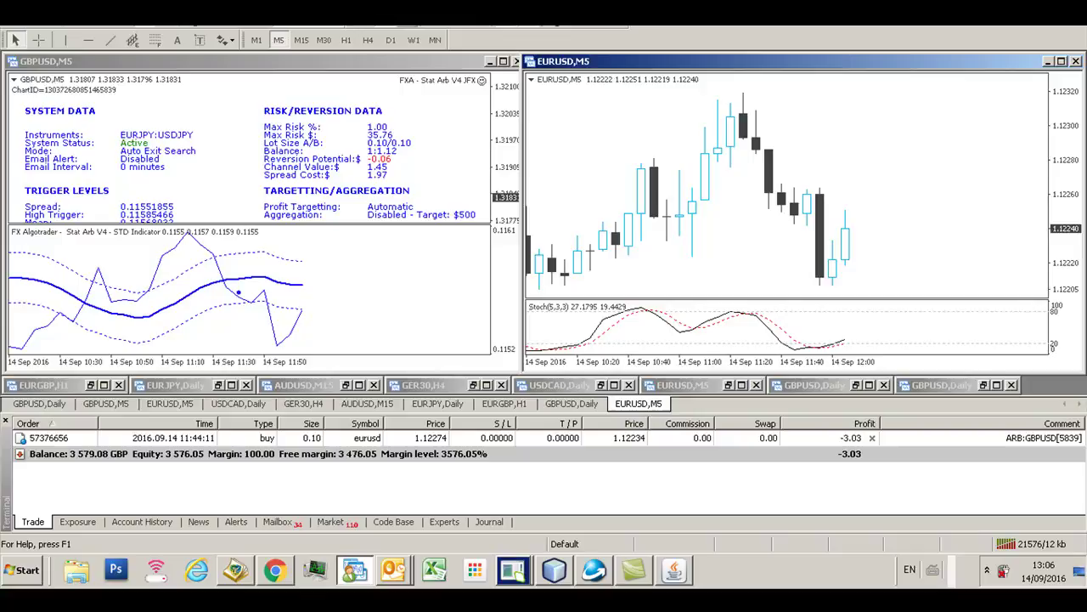
key("alt+3")
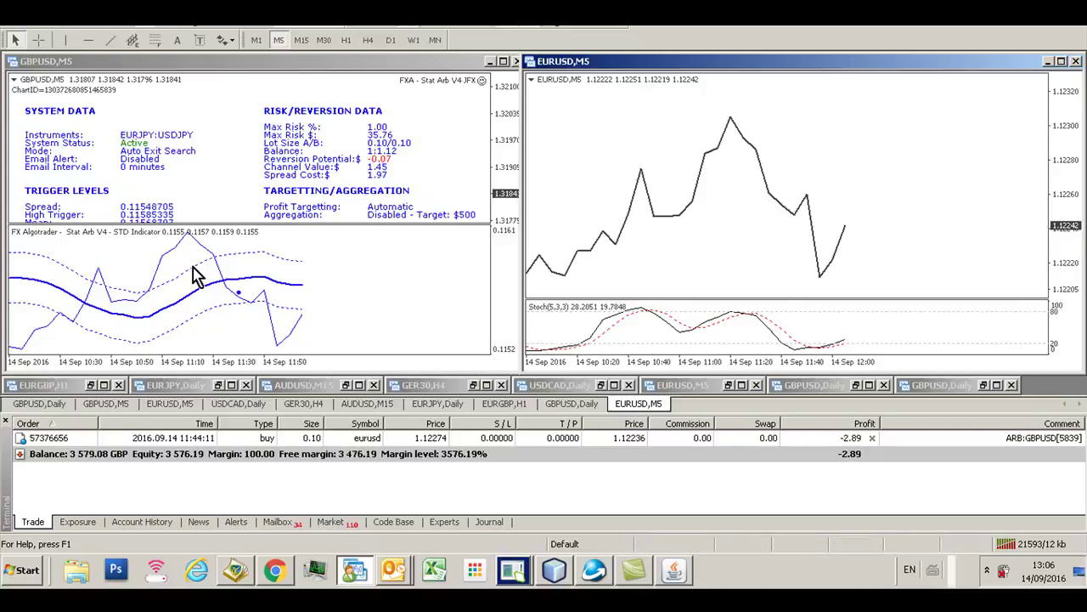
Examine the spread line around the trade entry marker in the Stat Arb indicator on the GBPUSD M1 chart.
left_click(170, 255)
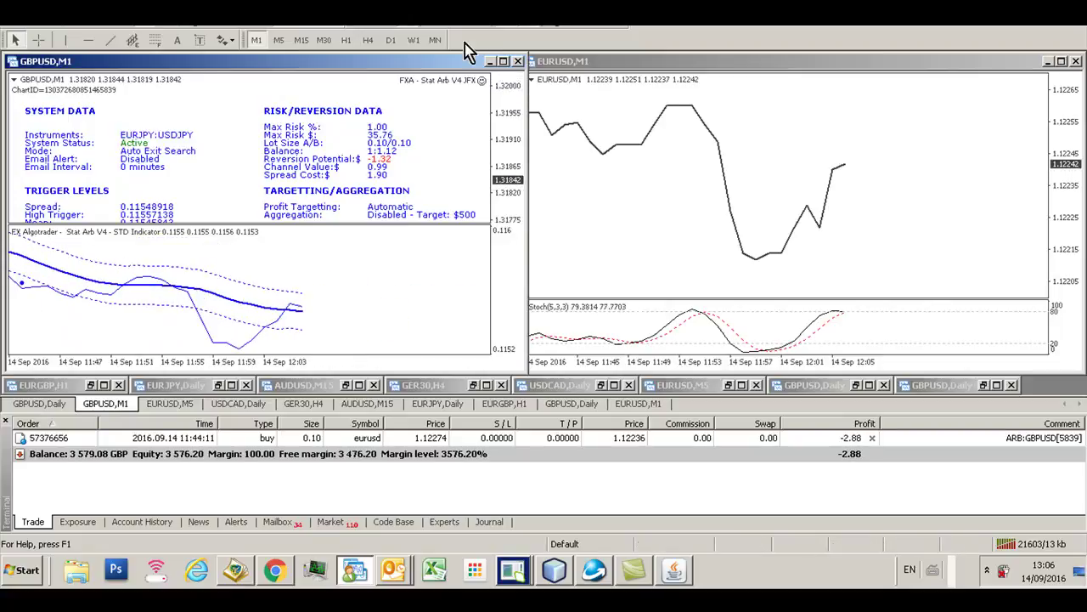
left_click_drag(94, 259, 170, 265)
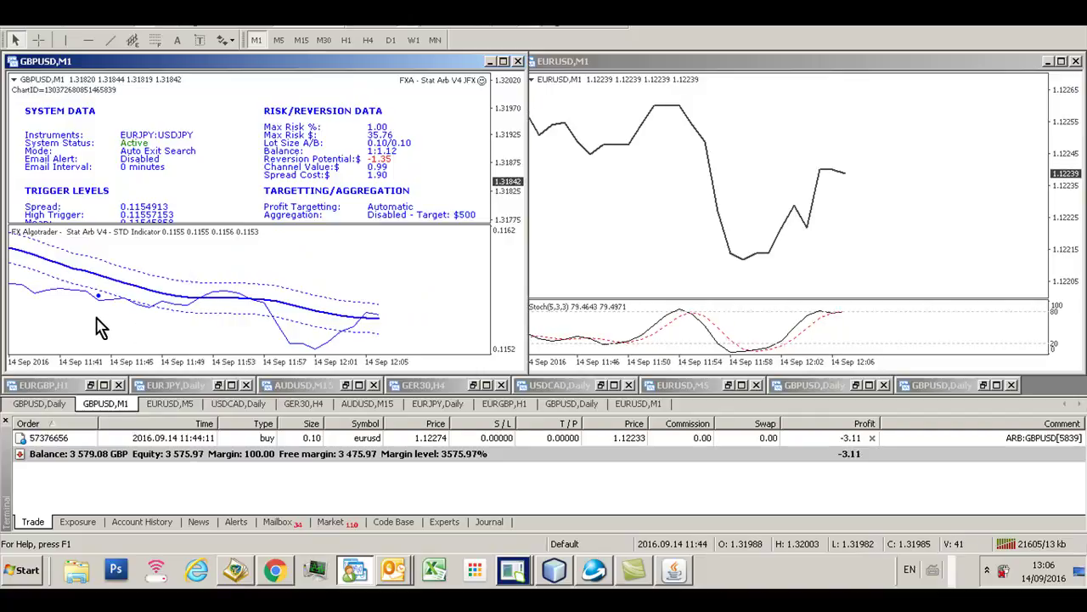
left_click_drag(96, 327, 119, 323)
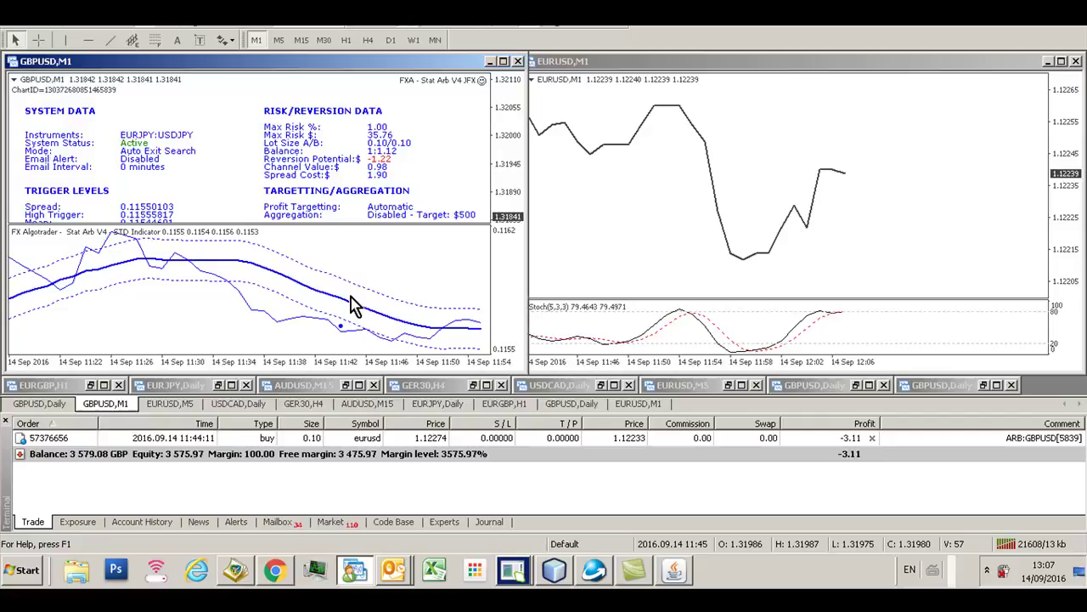
scroll(355, 306, "down", 10)
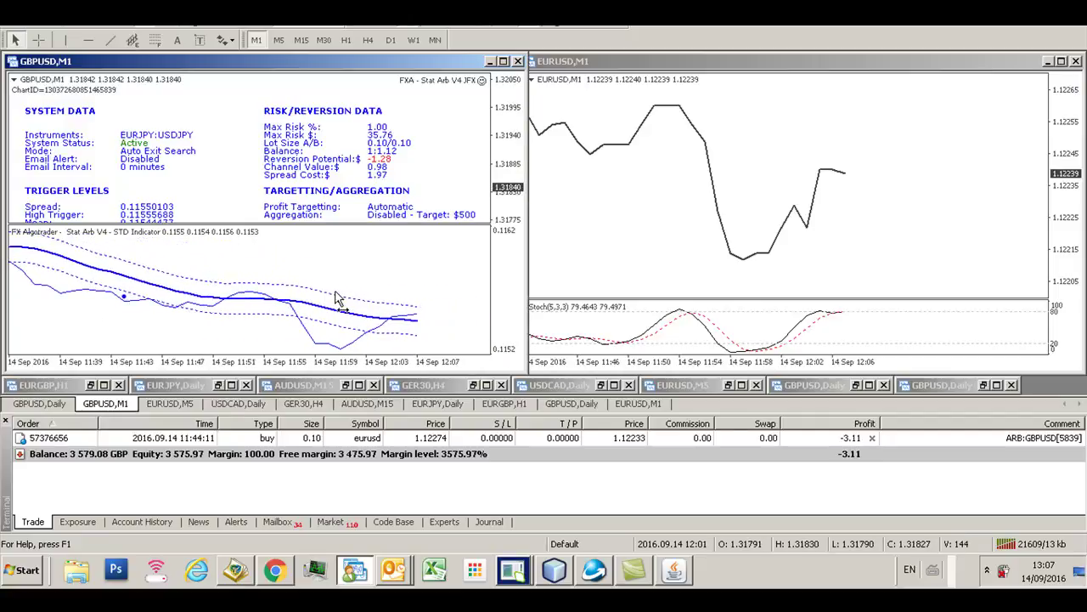
scroll(338, 299, "down", 2)
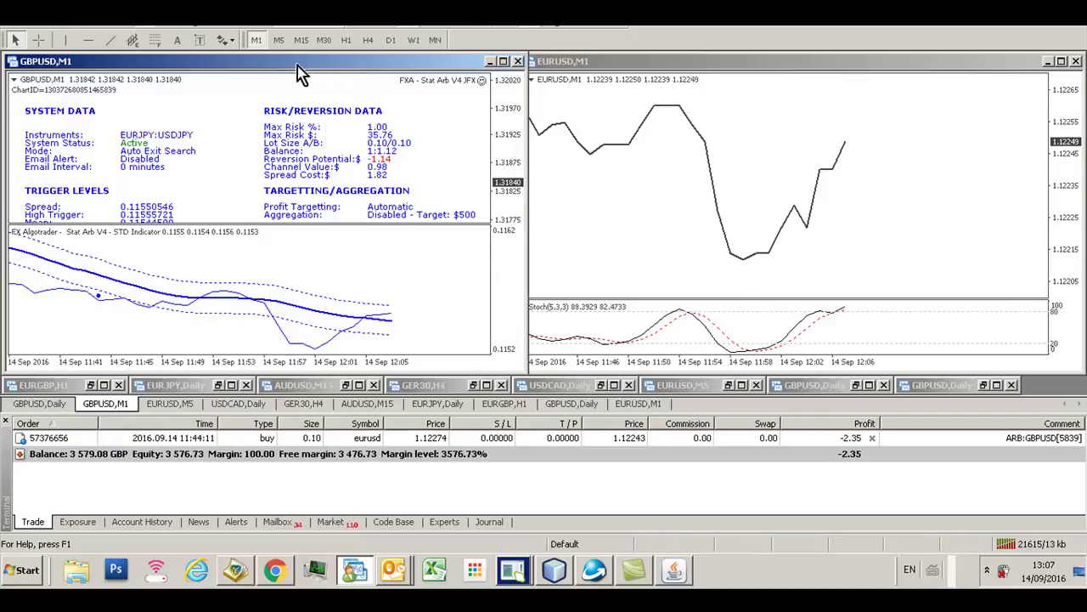
Set the GBPUSD chart to the M5 timeframe and maximize its window.
left_click(277, 40)
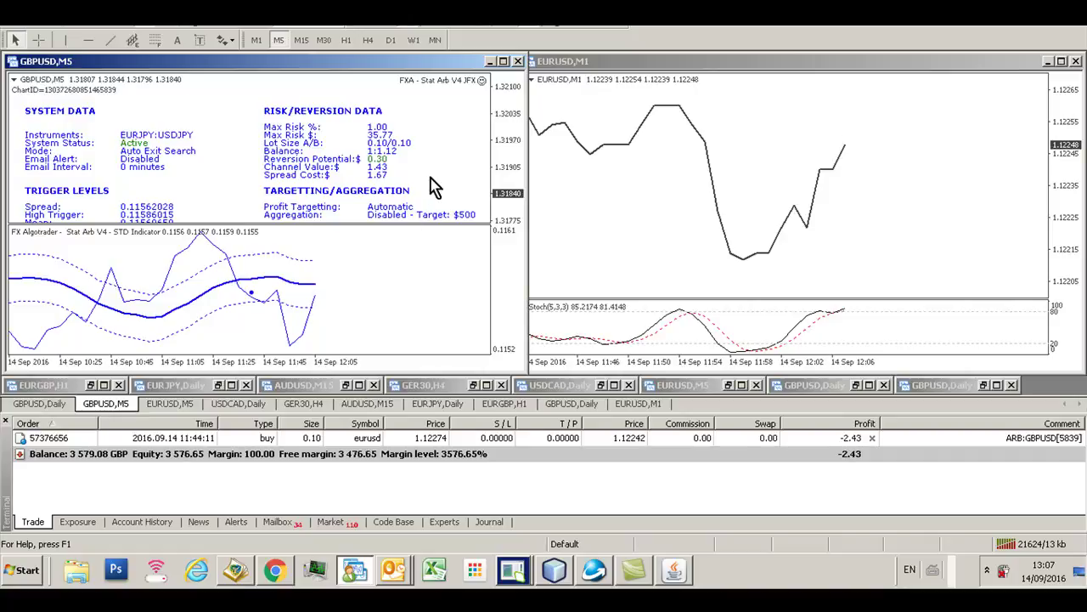
left_click(503, 62)
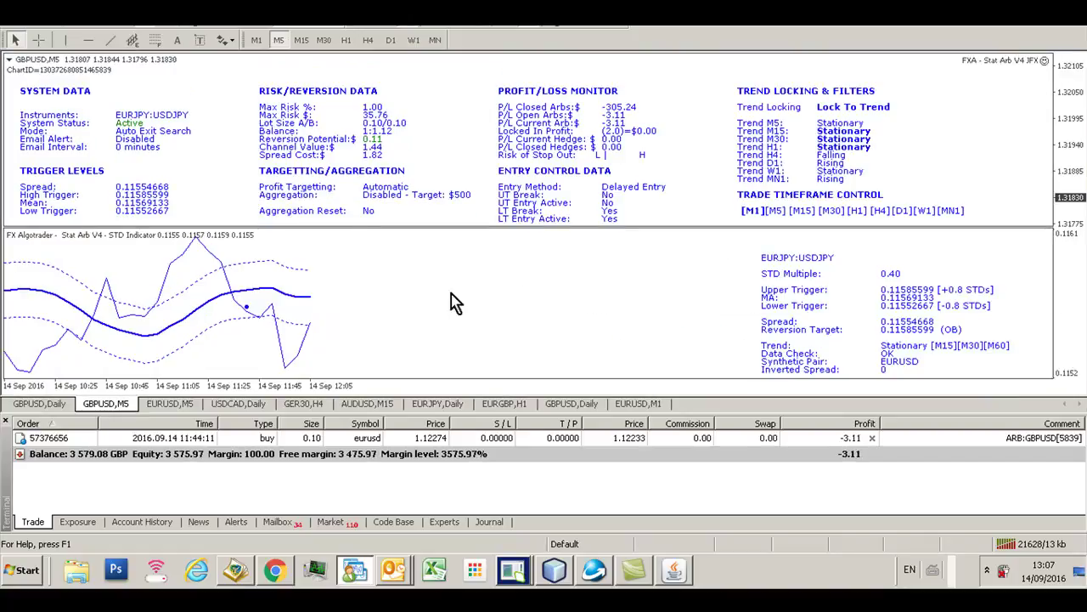
In the FX AlgoTrader Statistical Arbitrage control window, add M5 to the trading time frames alongside M1, and minimize the window.
left_click(672, 571)
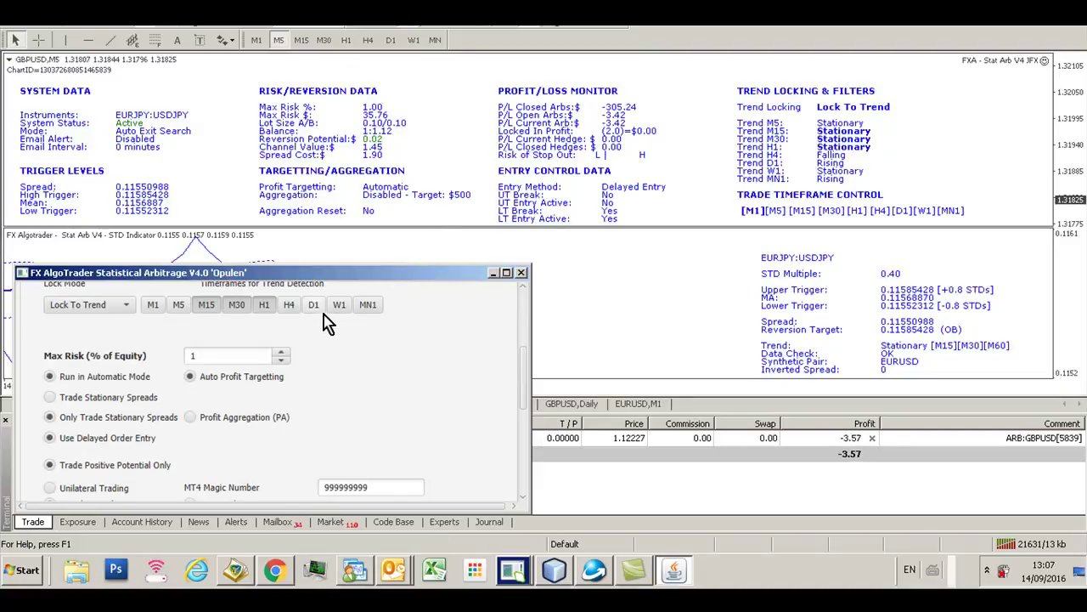
scroll(394, 420, "up", 3)
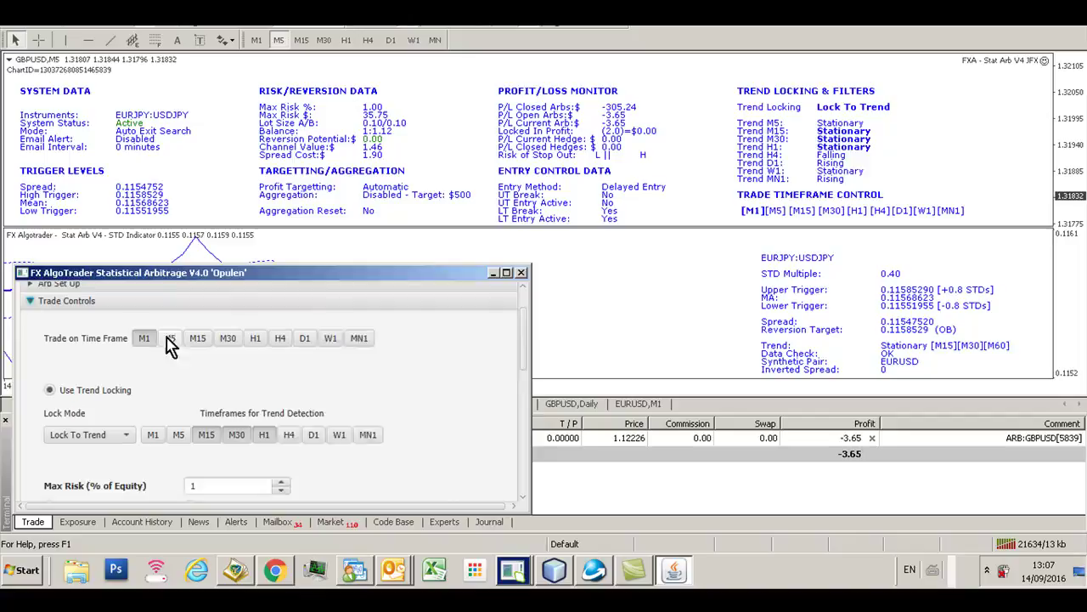
scroll(170, 344, "up", 1)
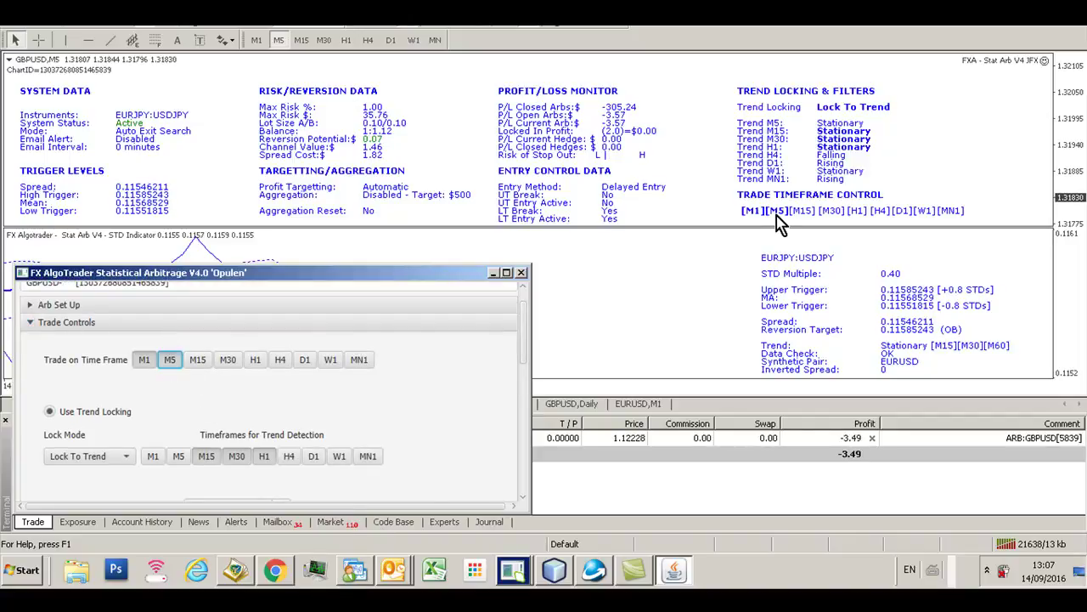
left_click(492, 273)
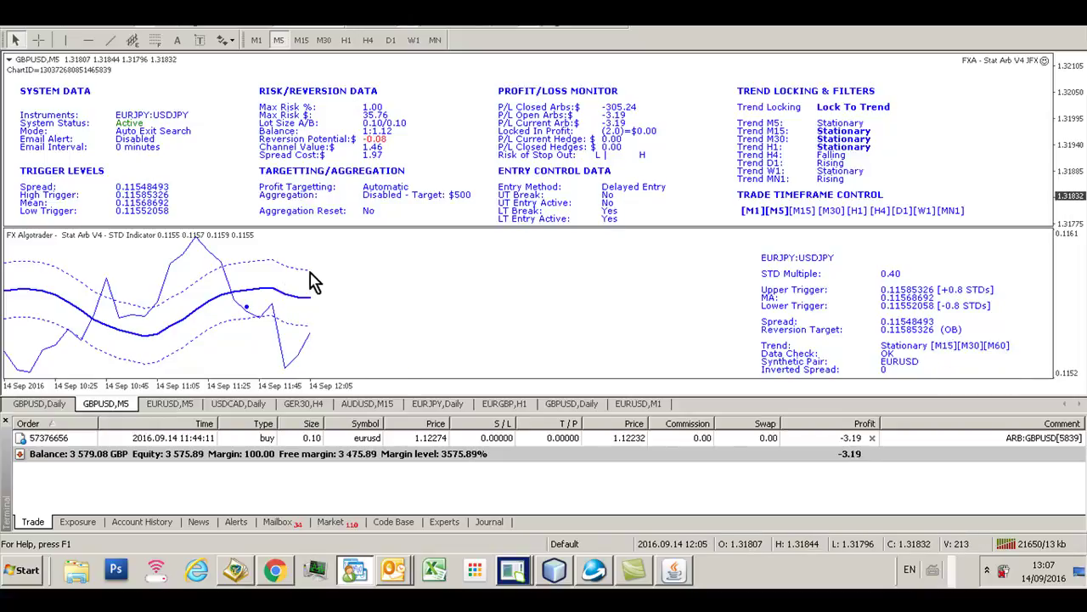
mouse_move(315, 336)
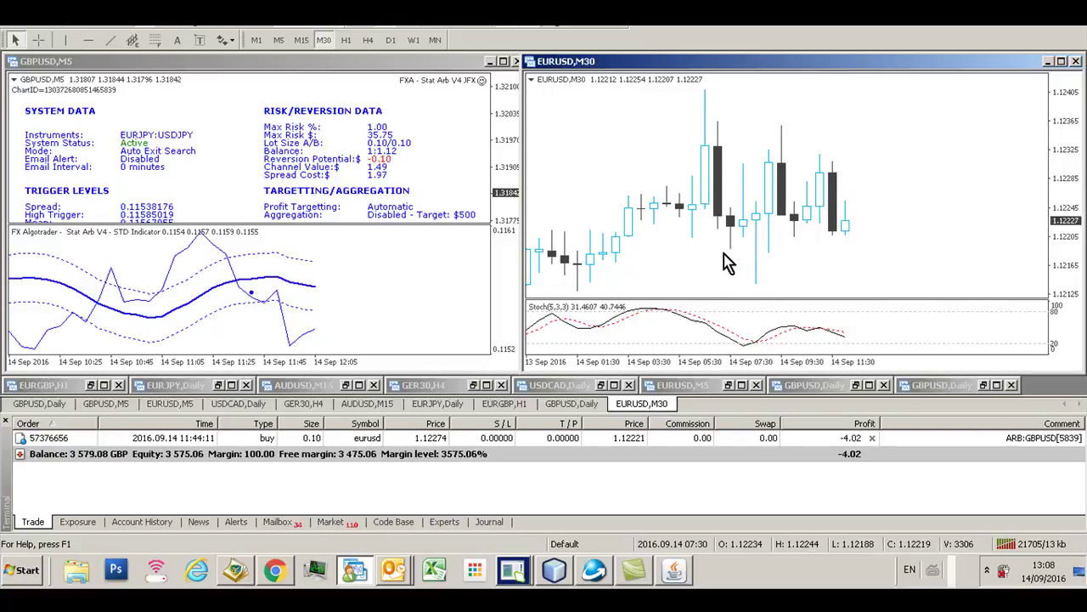
Measure the bars and points from the early-morning 14 September bullish candle's close to the latest candle on the EURUSD M30 chart.
left_click(38, 40)
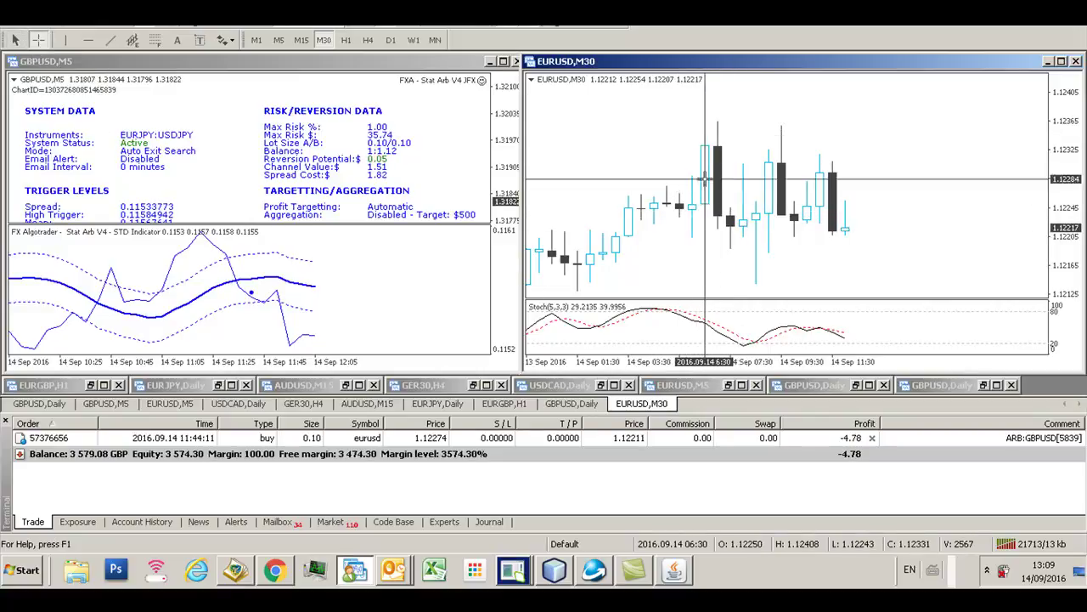
left_click_drag(695, 145, 838, 238)
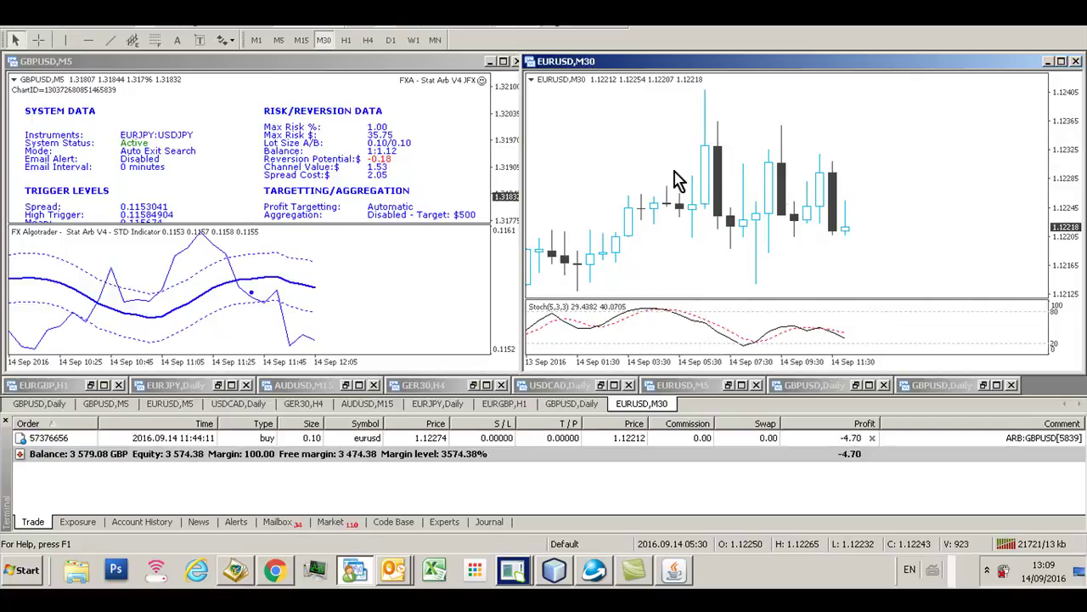
left_click(37, 39)
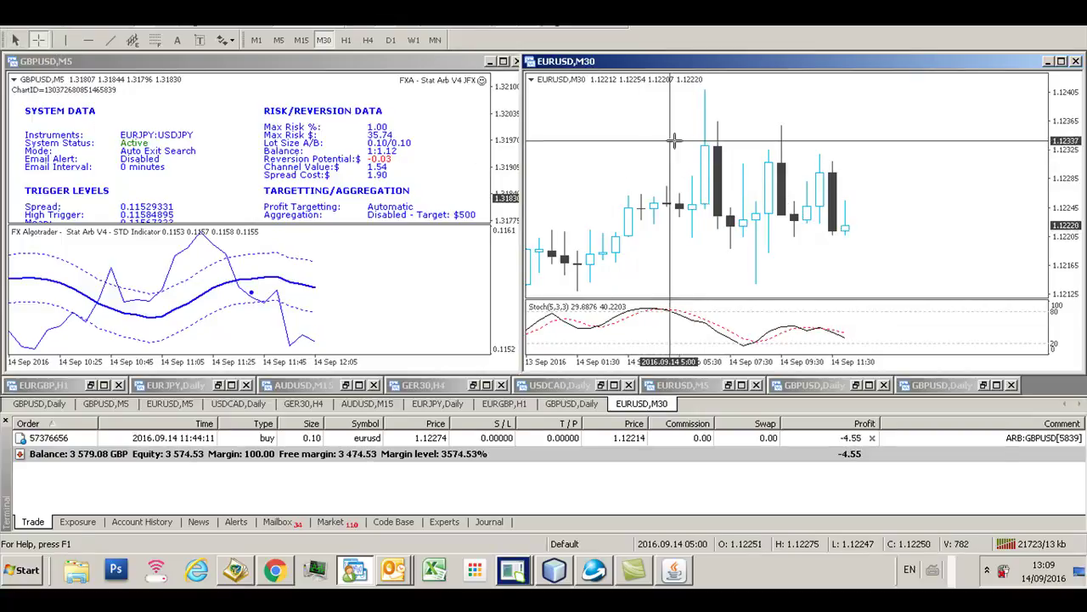
left_click_drag(698, 136, 844, 235)
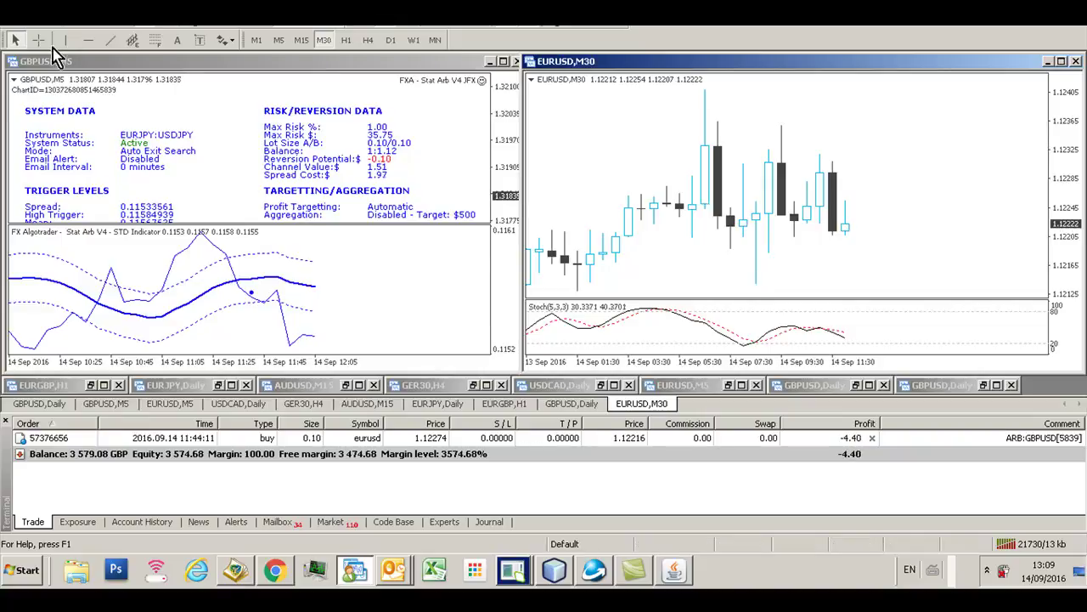
left_click(38, 40)
left_click_drag(694, 143, 850, 238)
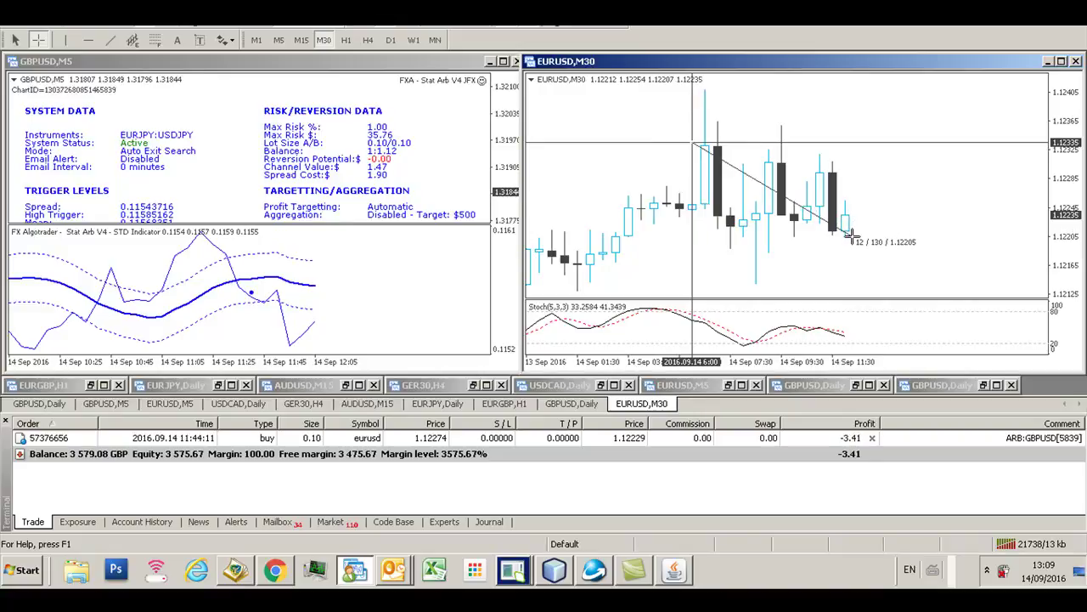
left_click_drag(850, 238, 850, 237)
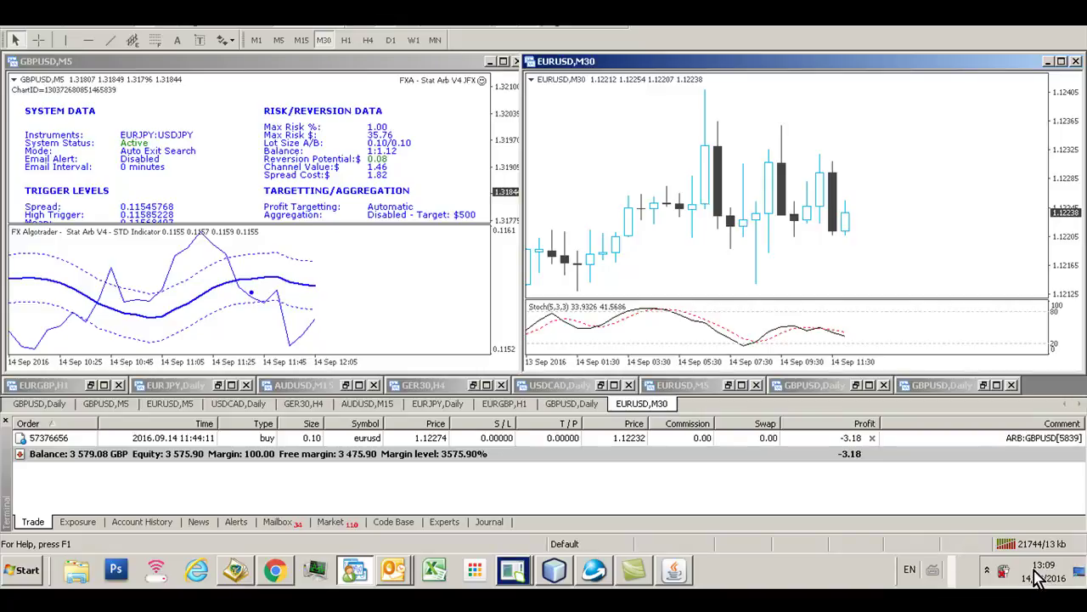
mouse_move(1045, 576)
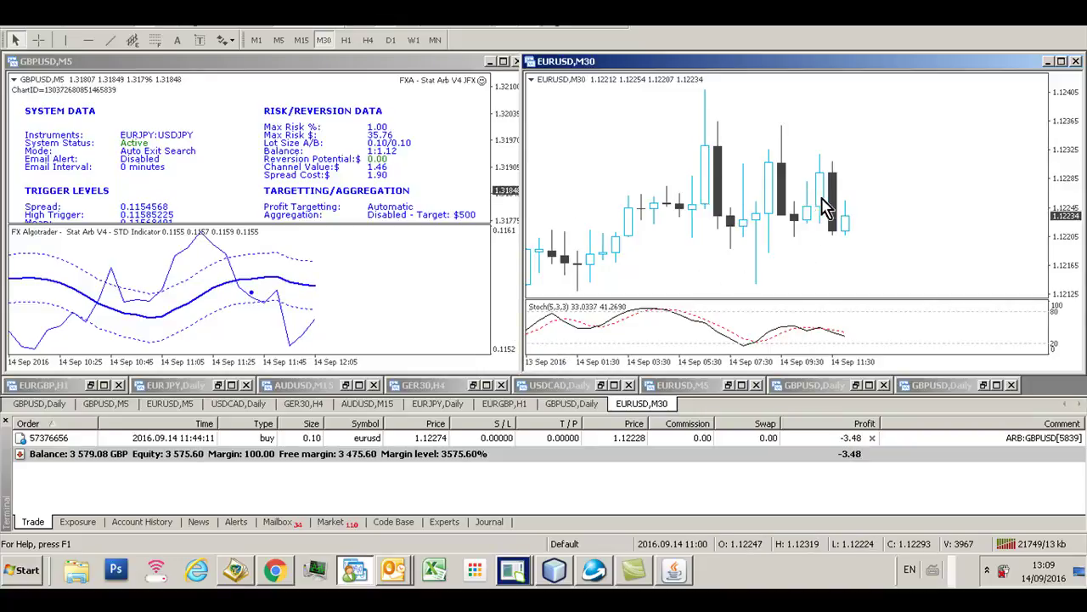
Set the EURUSD chart to the H1 timeframe and delete its Stochastic indicator window.
left_click(346, 40)
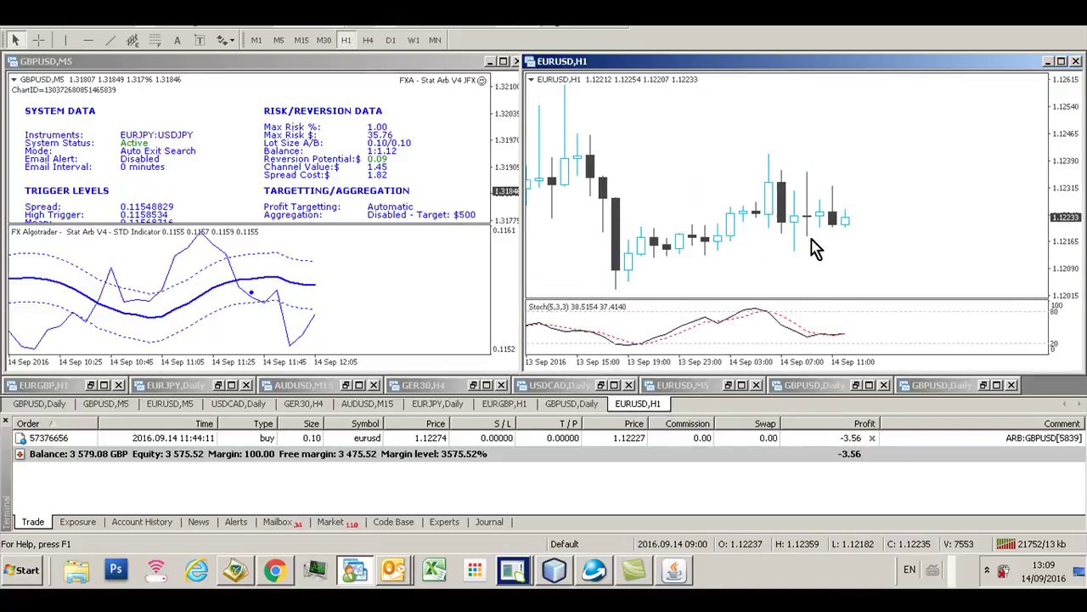
right_click(723, 327)
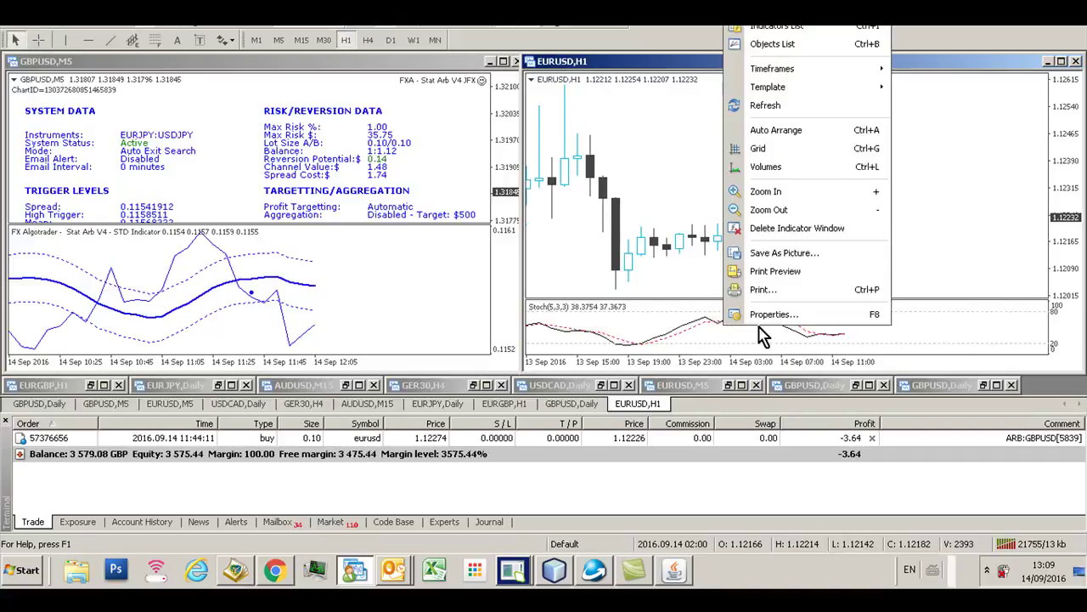
left_click(778, 229)
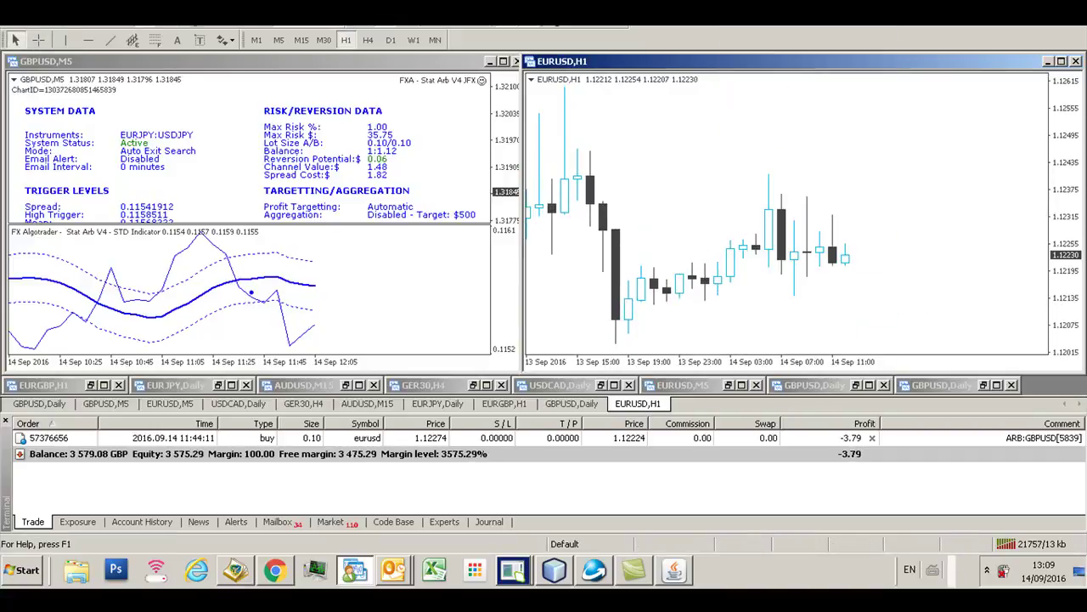
Add an Average True Range indicator with period 14 to the EURUSD H1 chart.
left_click(73, 10)
mouse_move(93, 23)
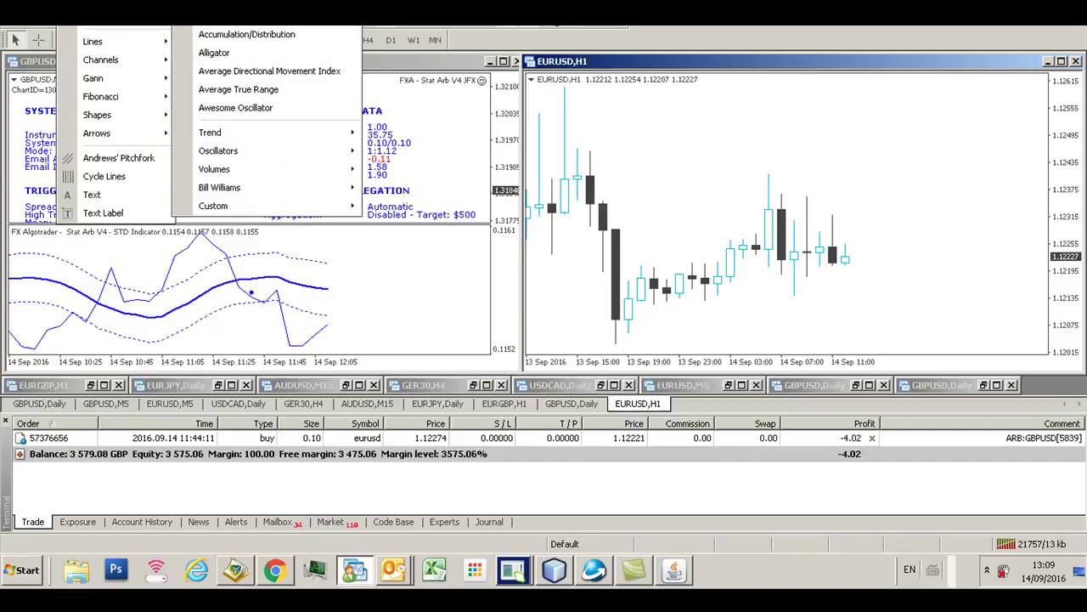
left_click(223, 89)
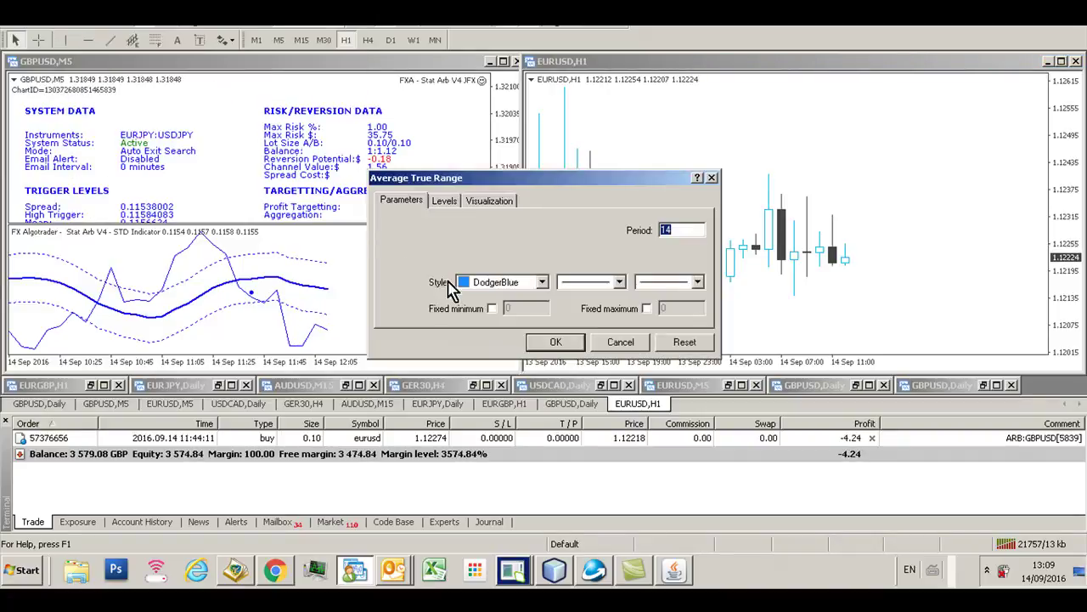
left_click(557, 343)
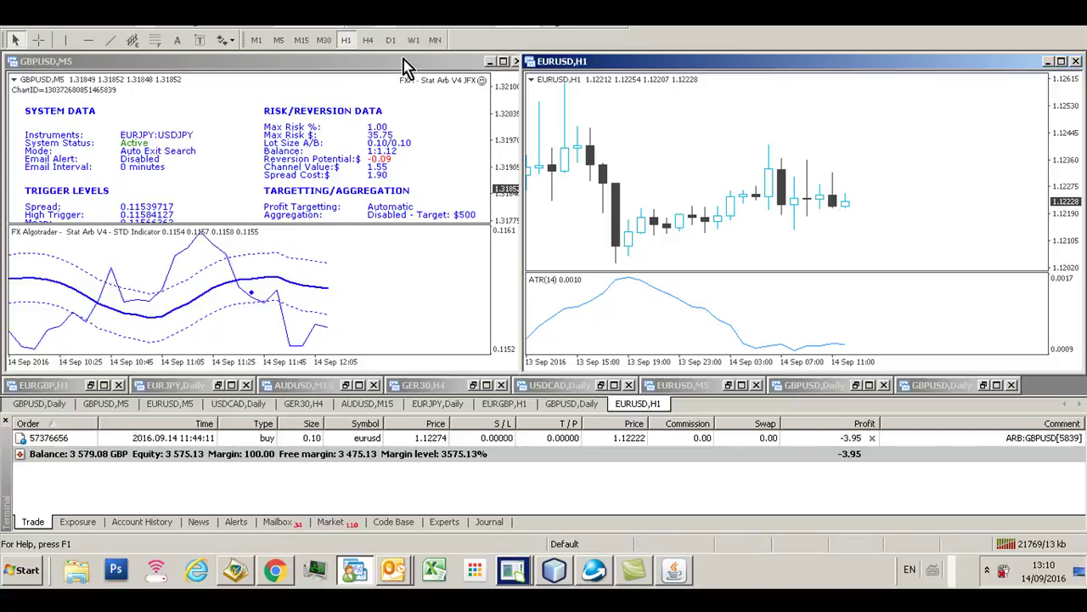
Set the EURUSD chart to H4 and examine its ATR peaks from 9 to 14 September with the crosshair.
left_click(369, 42)
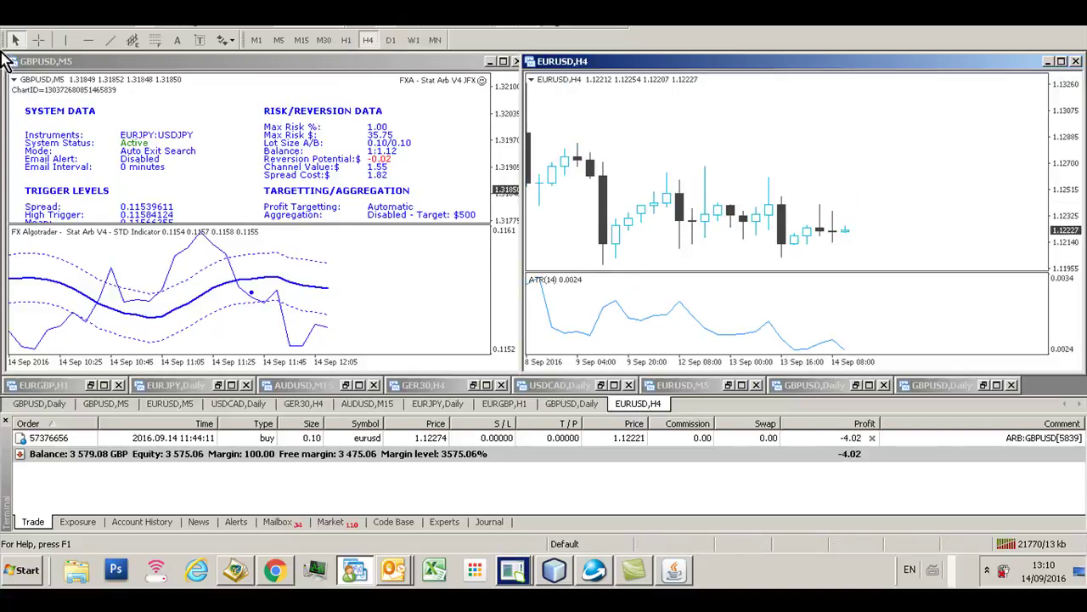
left_click(39, 41)
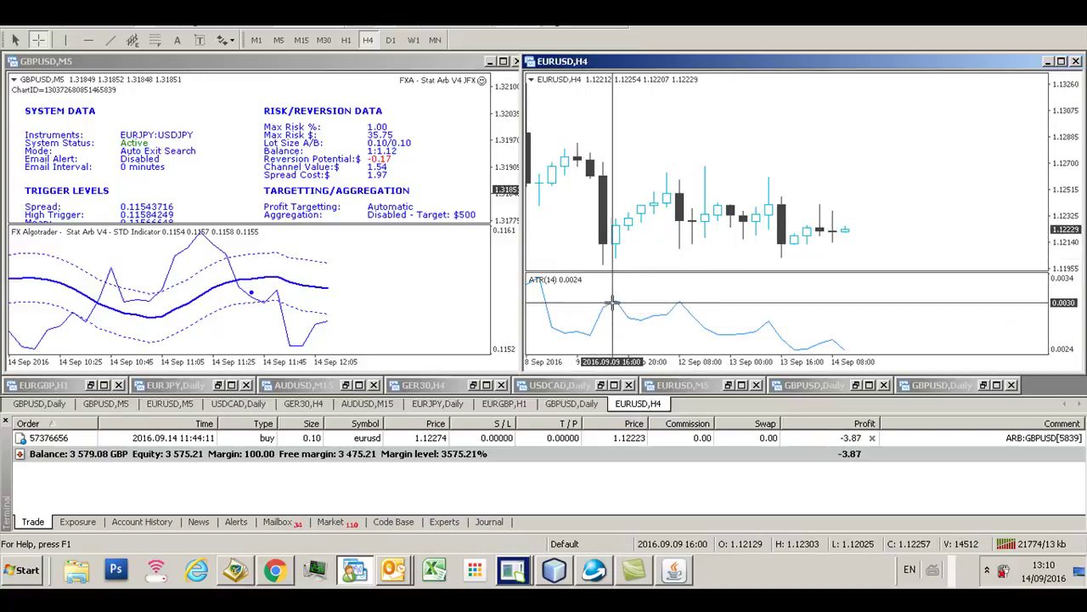
mouse_move(613, 302)
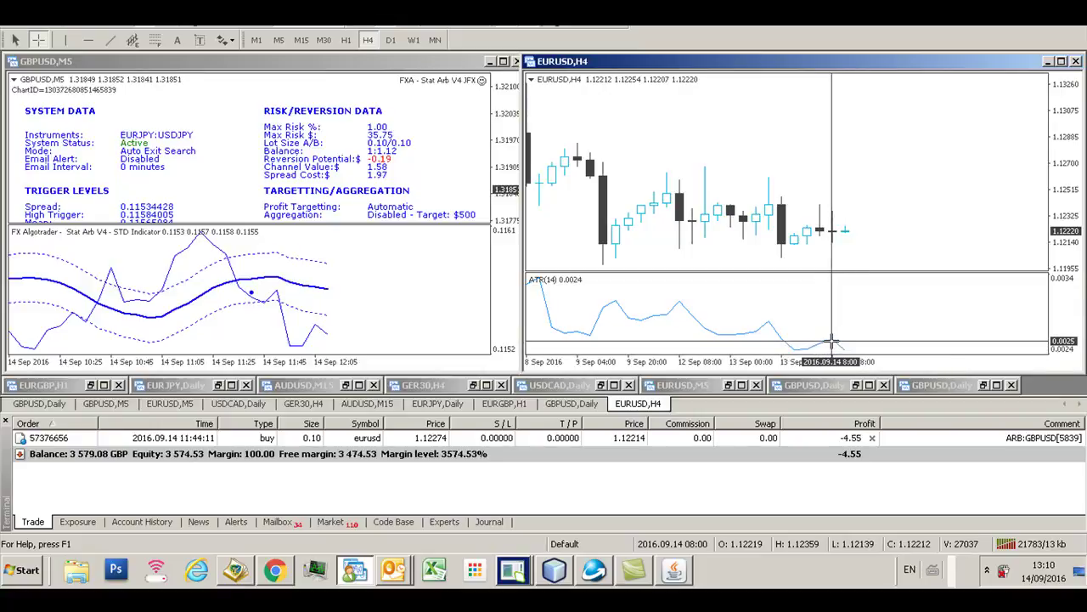
mouse_move(831, 343)
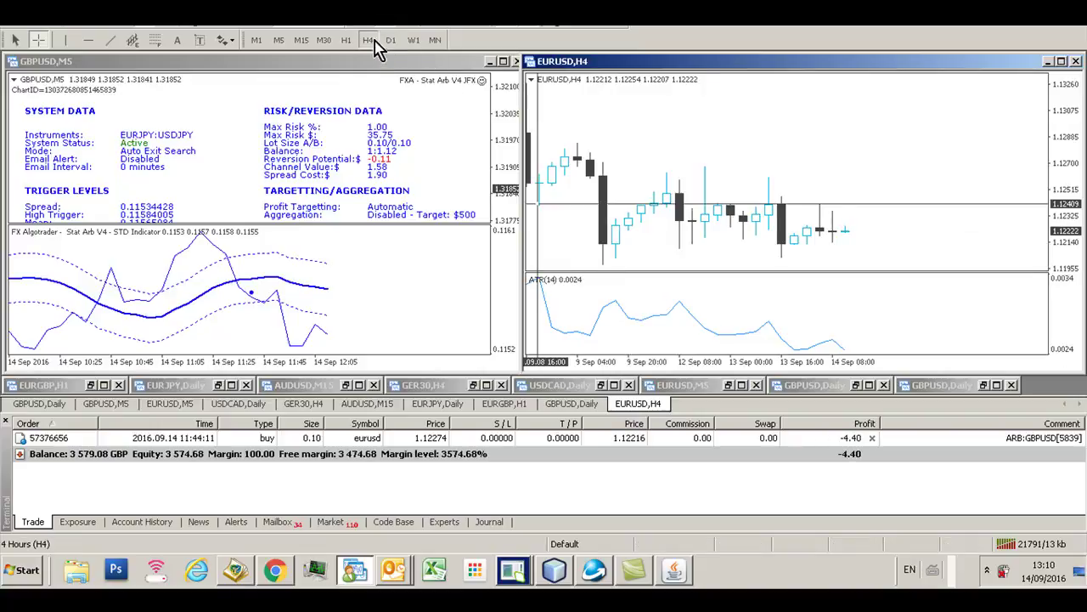
View the EURUSD chart on H1, M15 and M30, and compare it with the GBPUSD M5 chart's spread since the trade entry.
left_click(350, 40)
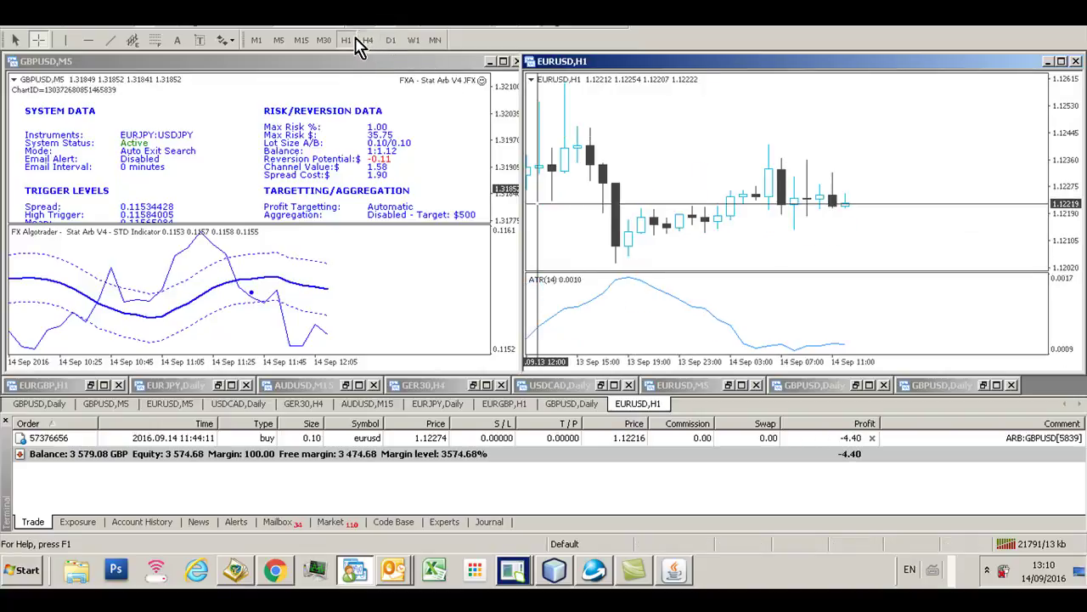
left_click(301, 39)
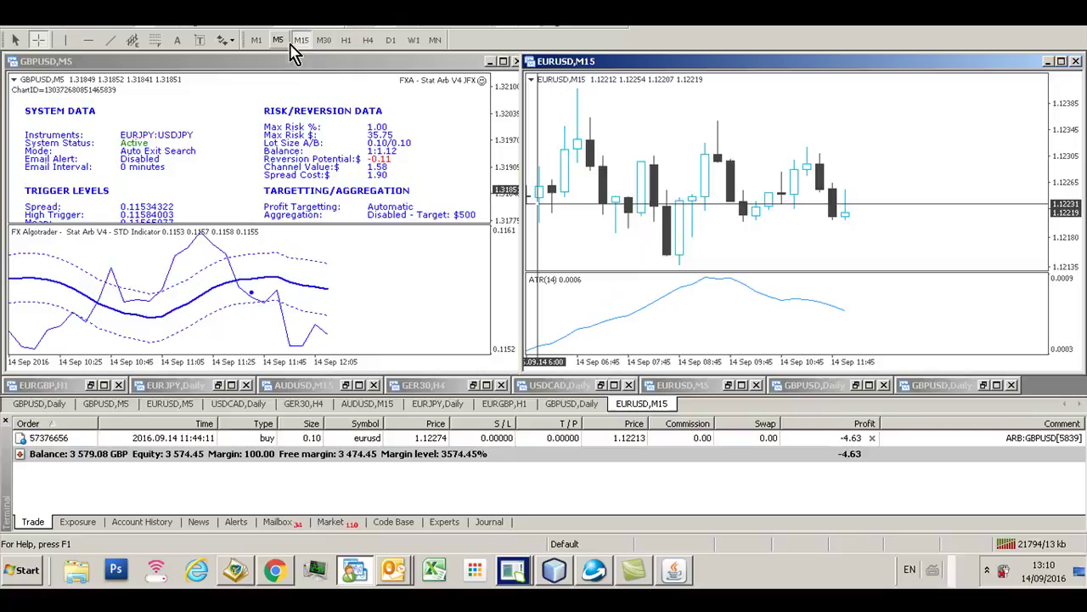
left_click(322, 40)
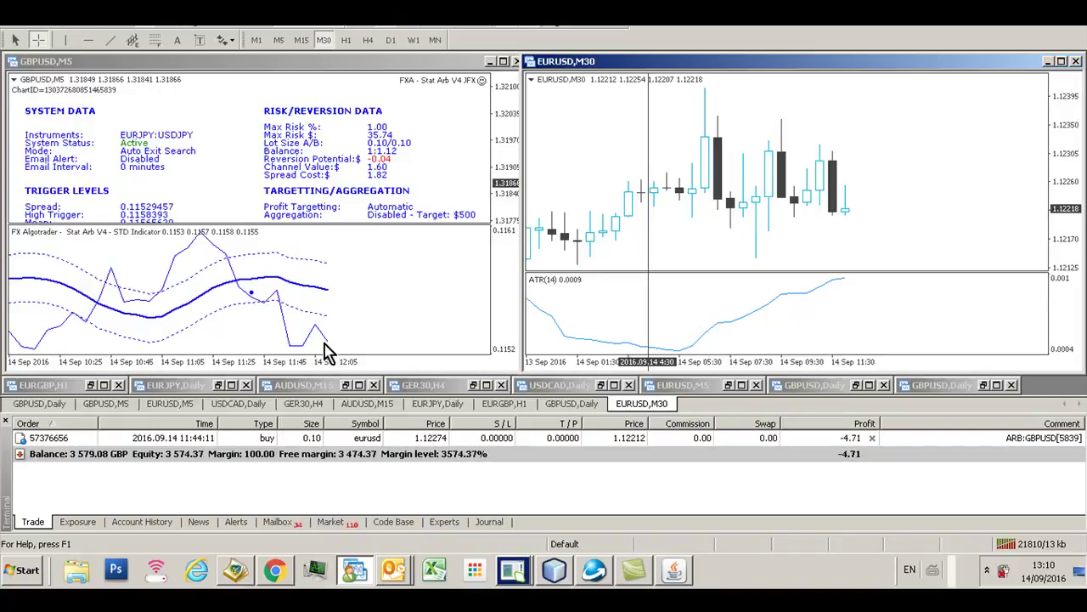
mouse_move(255, 304)
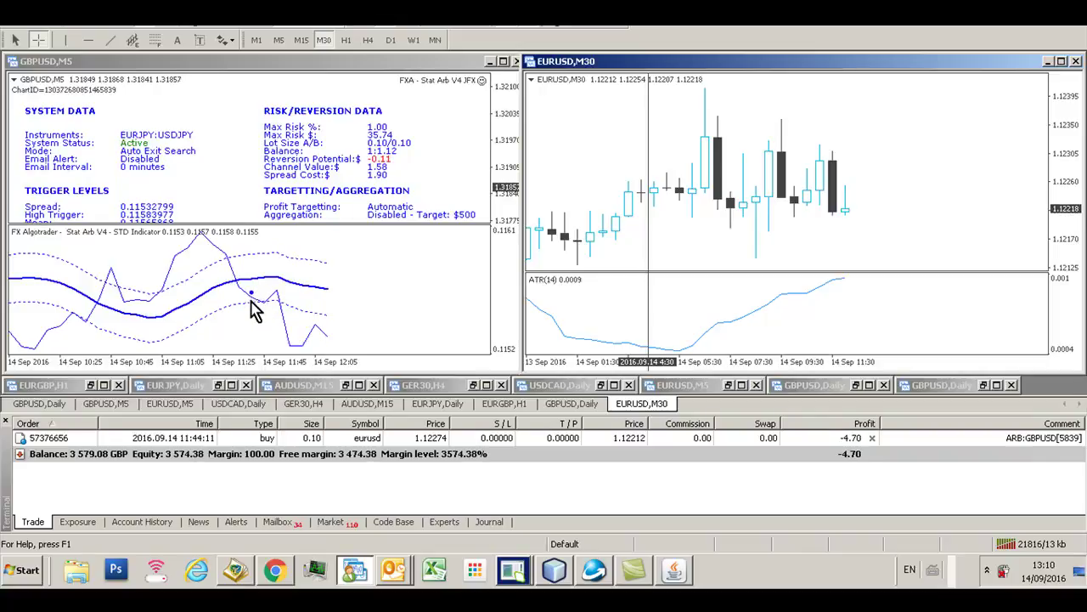
mouse_move(297, 357)
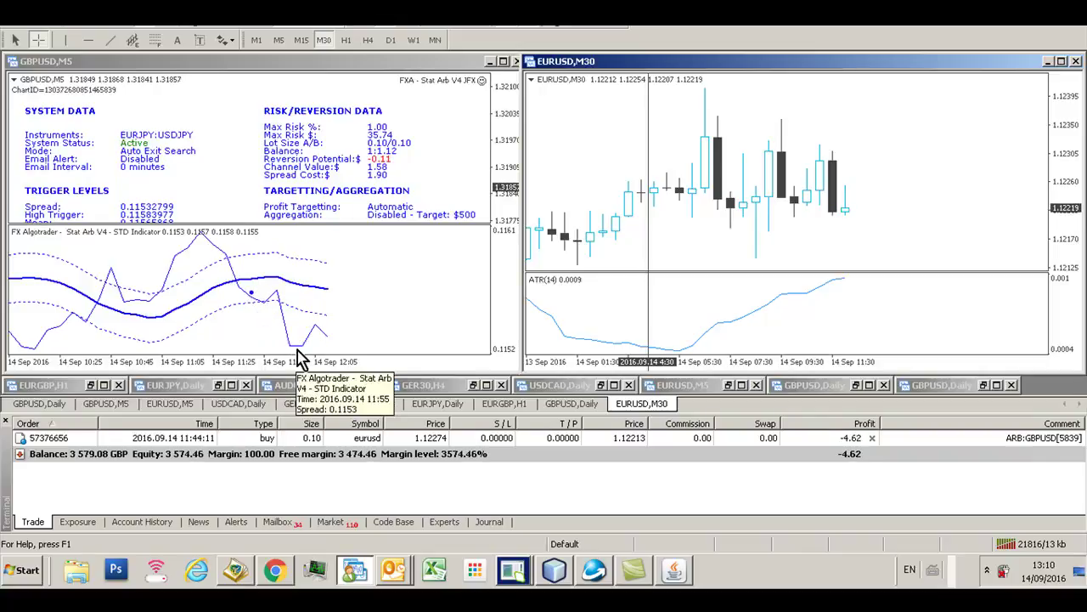
Set both the EURUSD chart and the GBPUSD statistical arbitrage chart to the M1 timeframe.
left_click(256, 40)
left_click(287, 72)
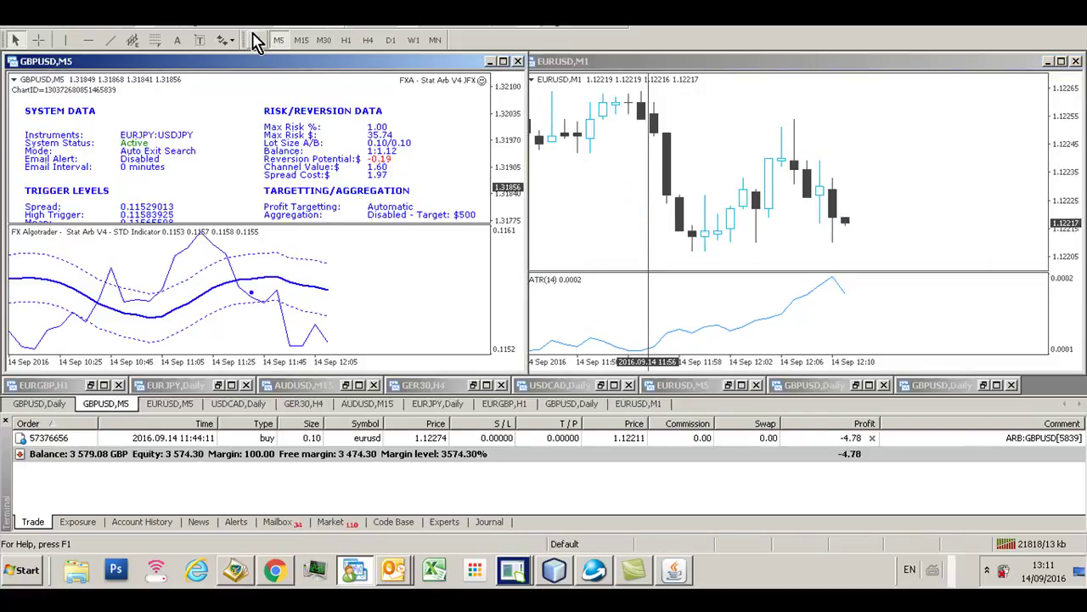
left_click(255, 40)
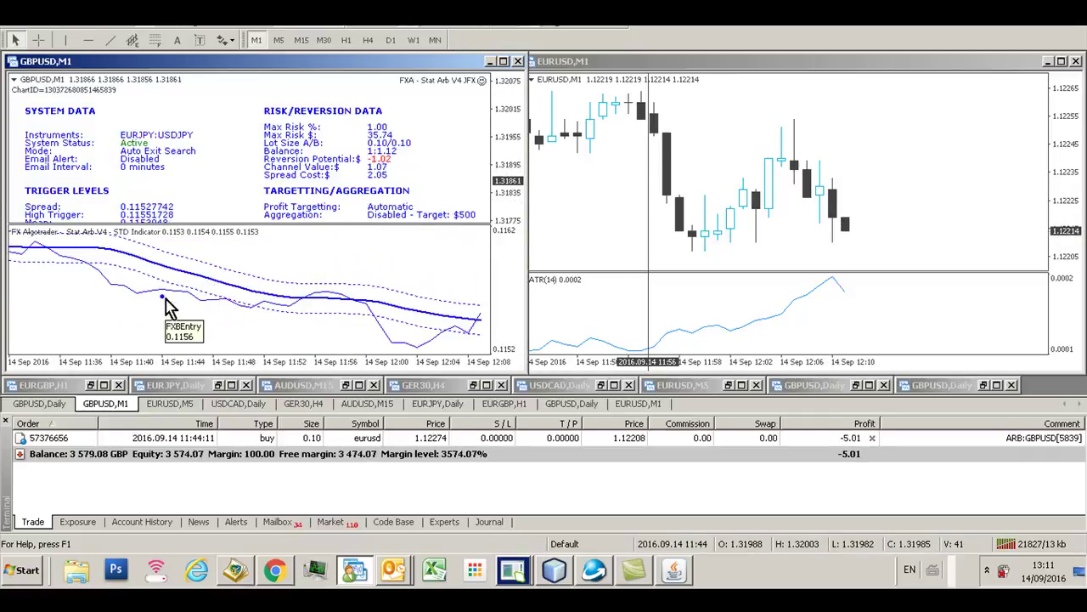
Draw a horizontal line through the trade entry dot at 0.1156 in the GBPUSD chart's spread indicator window.
left_click(87, 40)
left_click(124, 293)
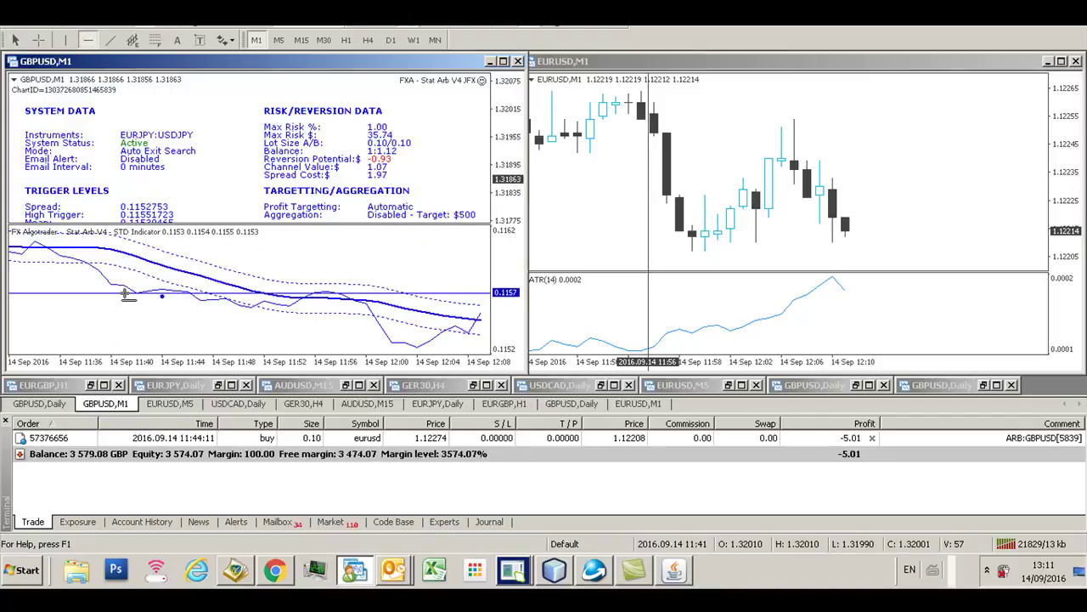
left_click_drag(124, 293, 126, 295)
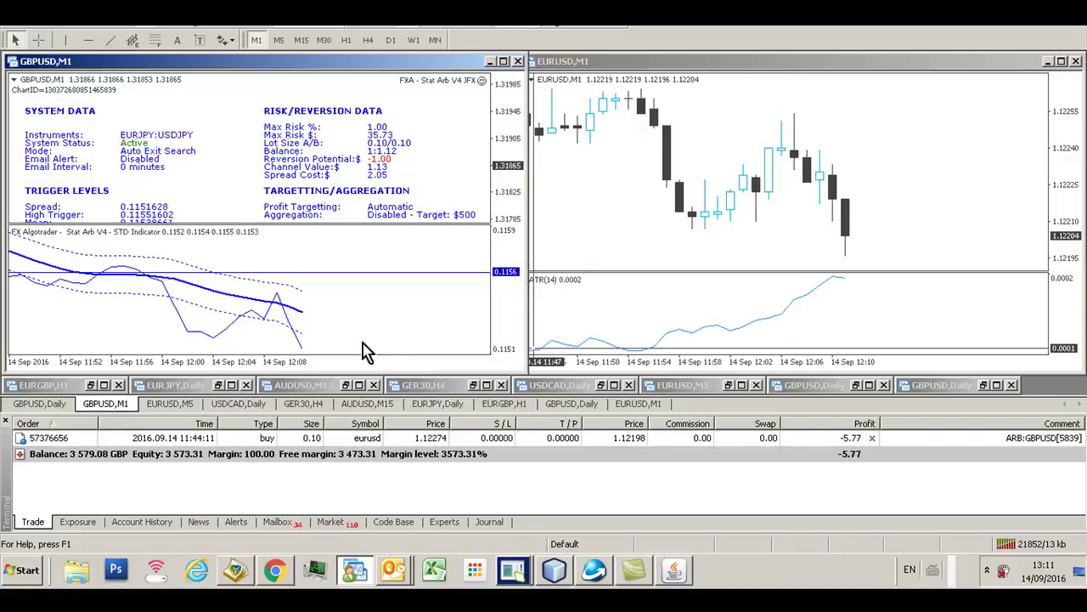
View the spread on the GBPUSD M5 chart, and set both the GBPUSD and EURUSD charts to H1.
left_click(279, 40)
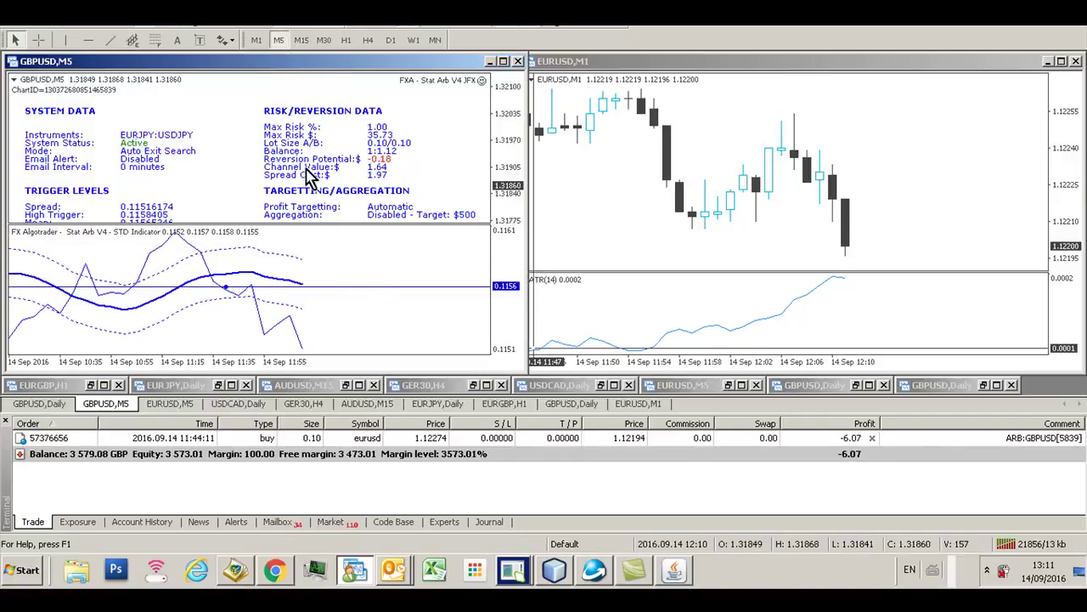
left_click(542, 190)
type("H1")
key("Return")
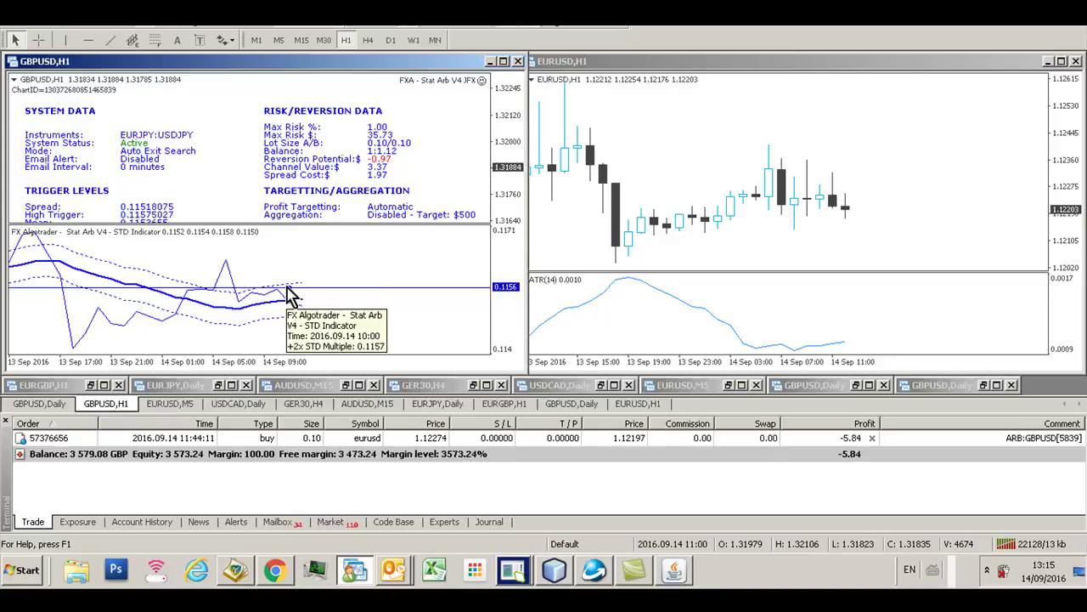
Compare the spread with the entry line on the GBPUSD chart's M5 and M1 timeframes, and return it to H1.
left_click(278, 41)
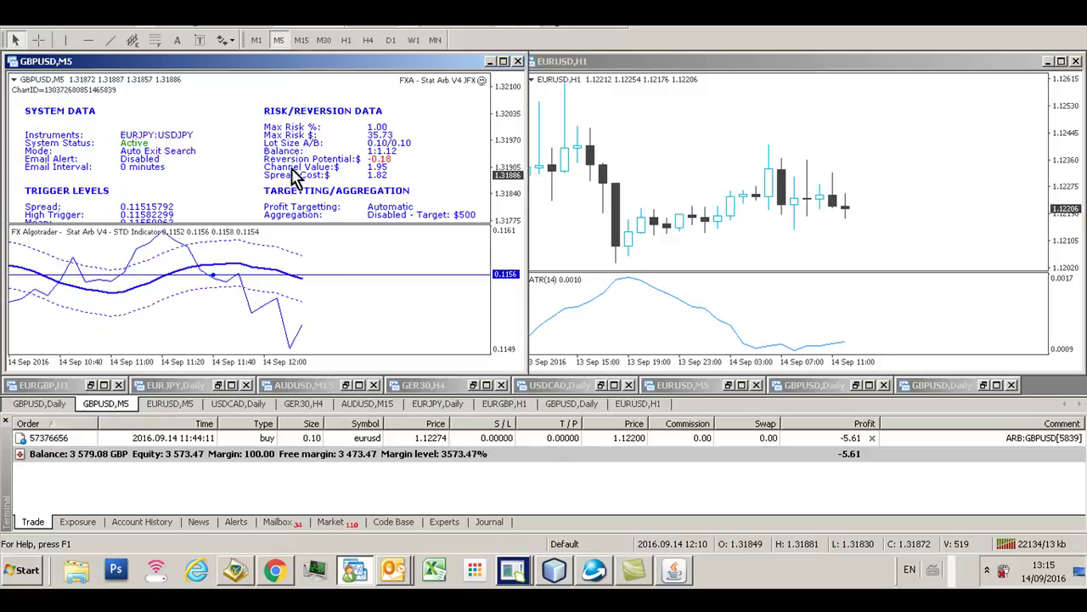
left_click(256, 40)
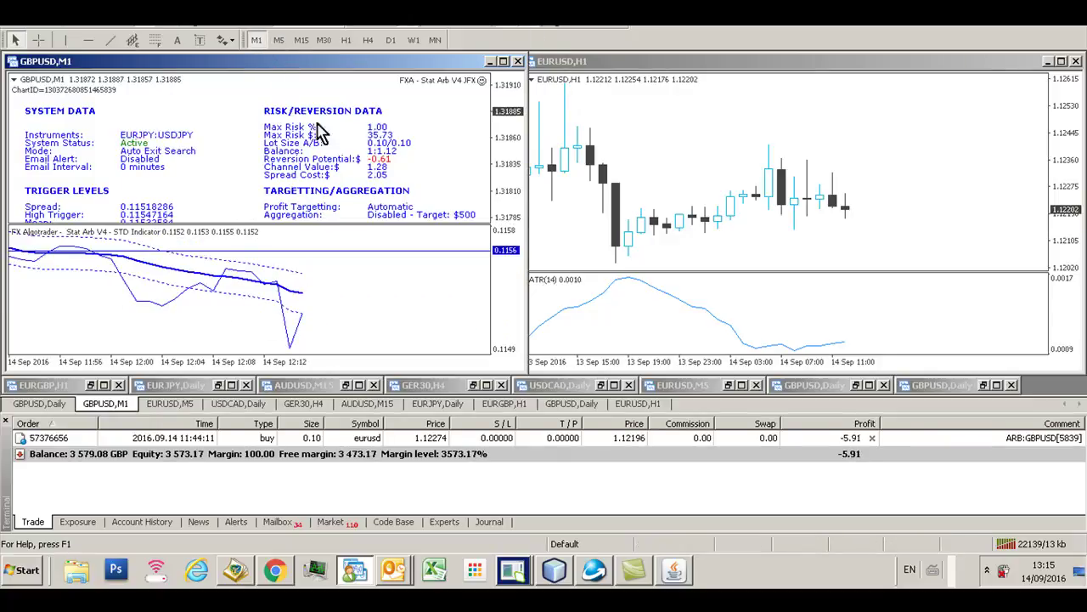
left_click(279, 40)
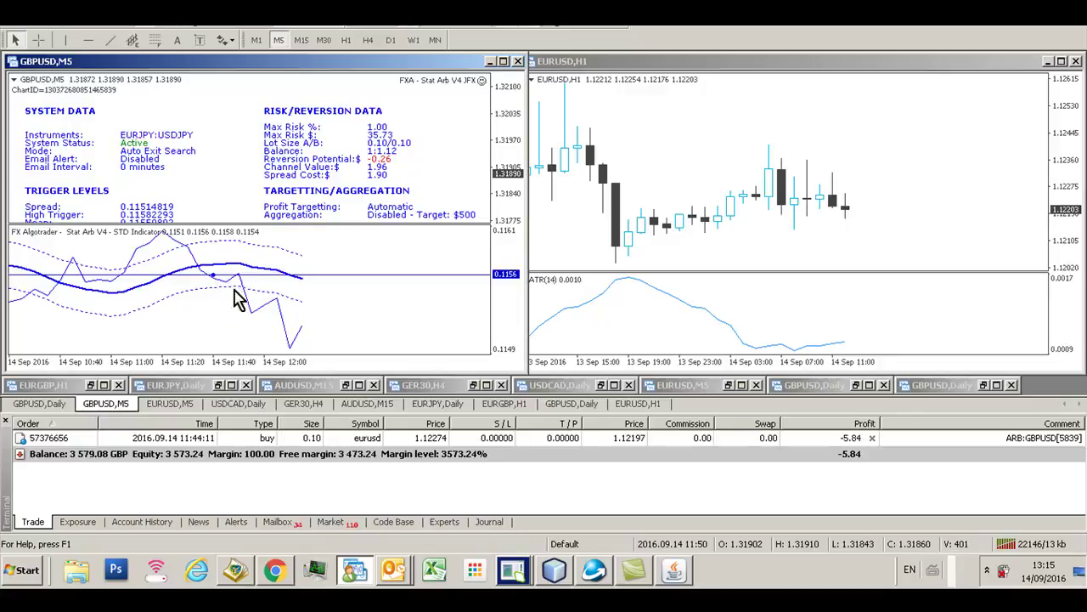
left_click(345, 39)
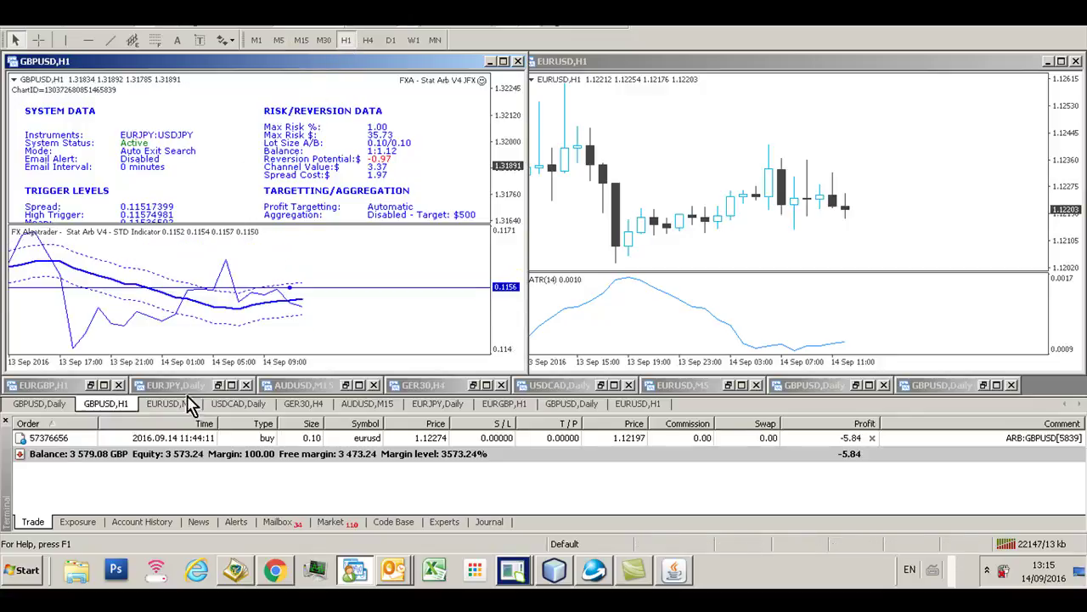
Add a vertical line through the trade entry at 2016.09.14 11:00 on the GBPUSD H1 chart and maximize its window.
left_click(64, 40)
left_click(289, 182)
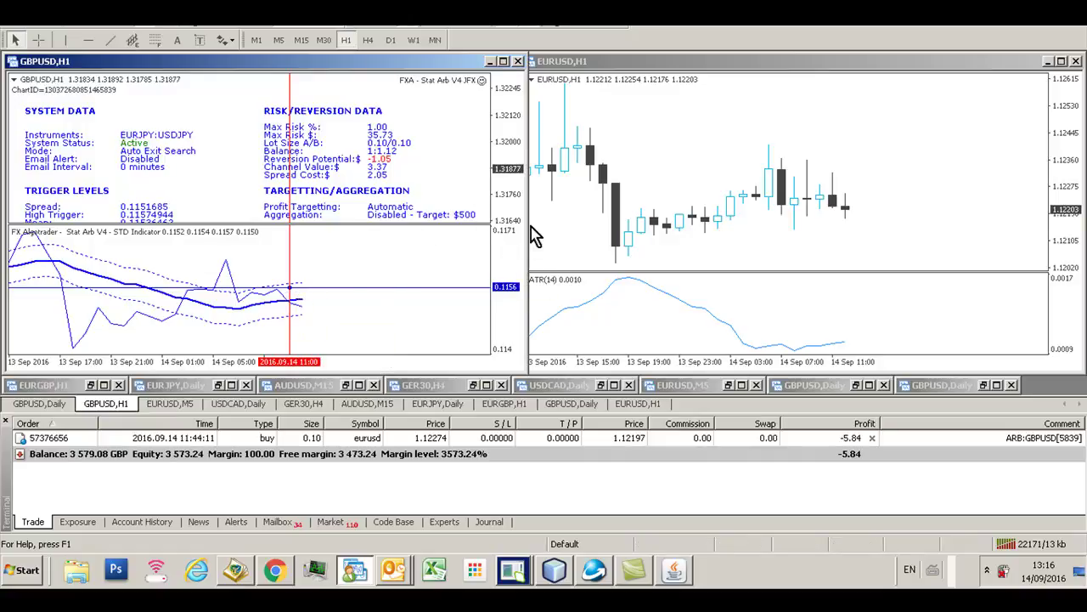
left_click(503, 61)
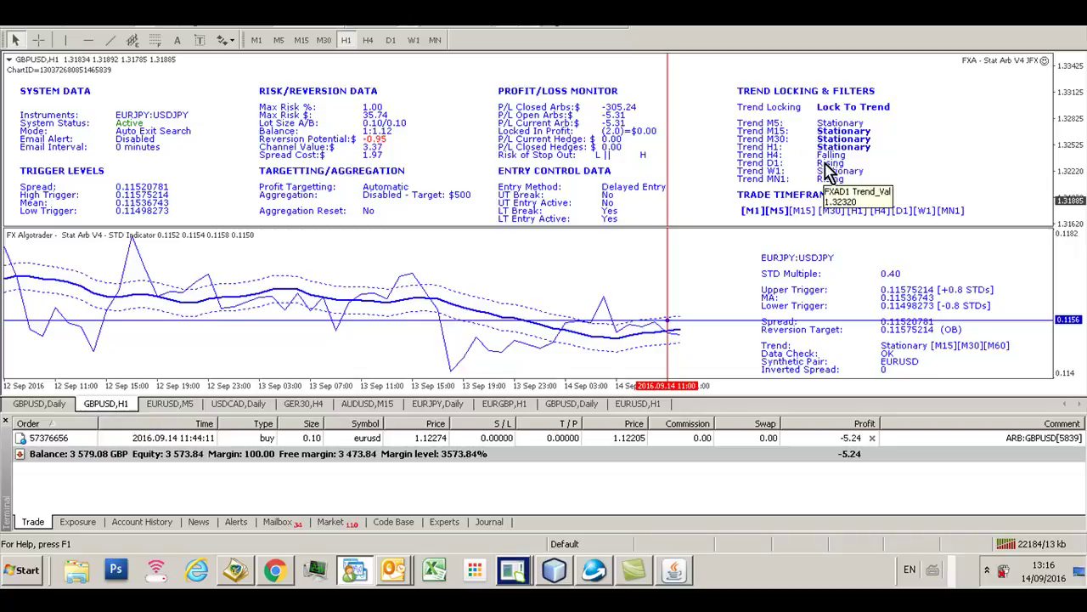
Examine the spread against its mean and the entry line on the GBPUSD chart's H4 and Daily timeframes.
left_click(367, 41)
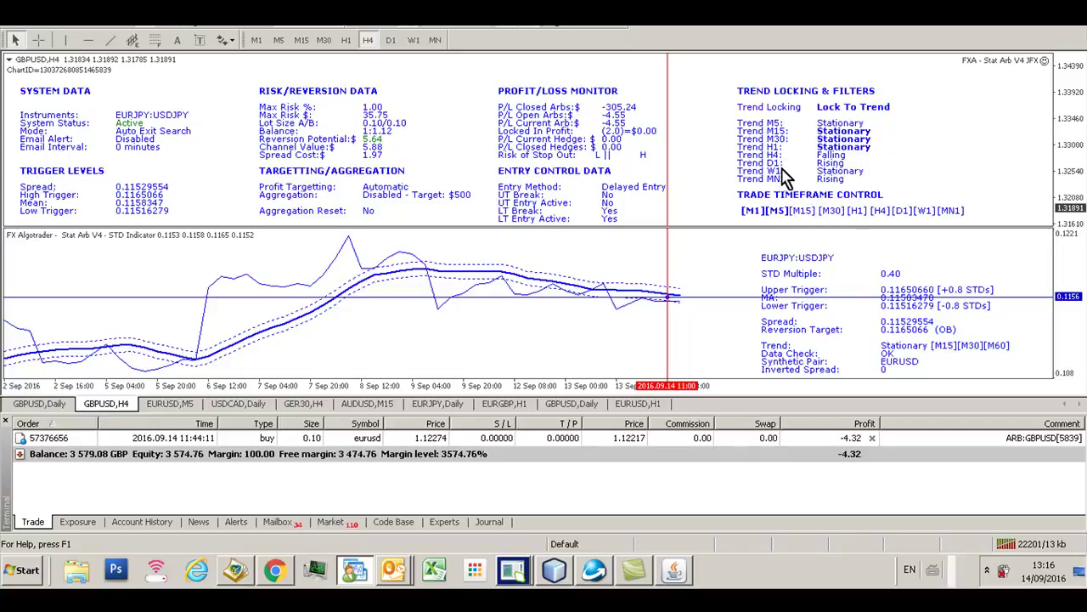
left_click(391, 40)
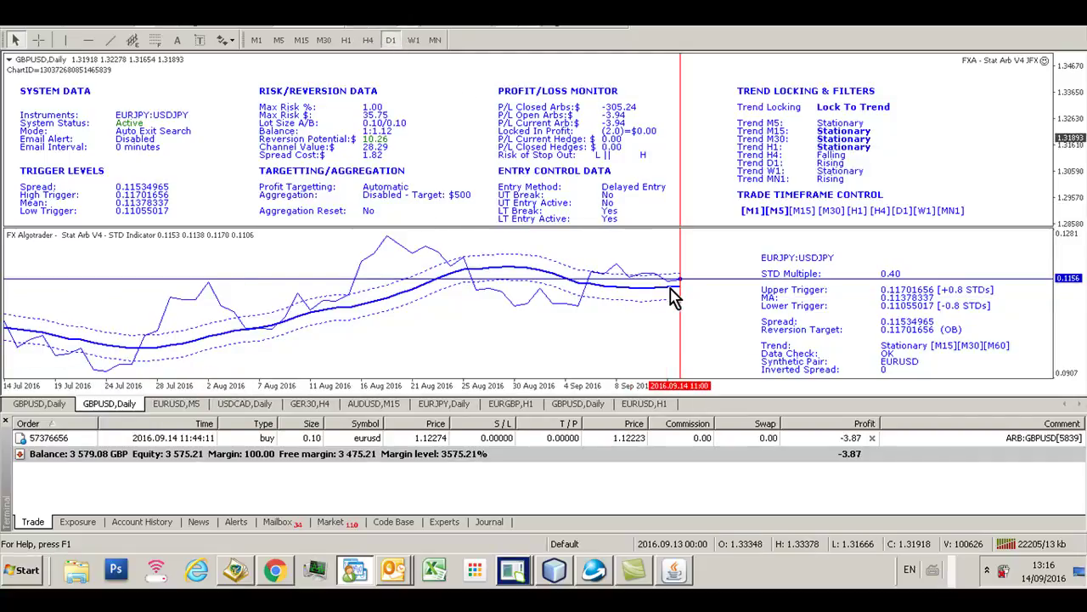
mouse_move(680, 294)
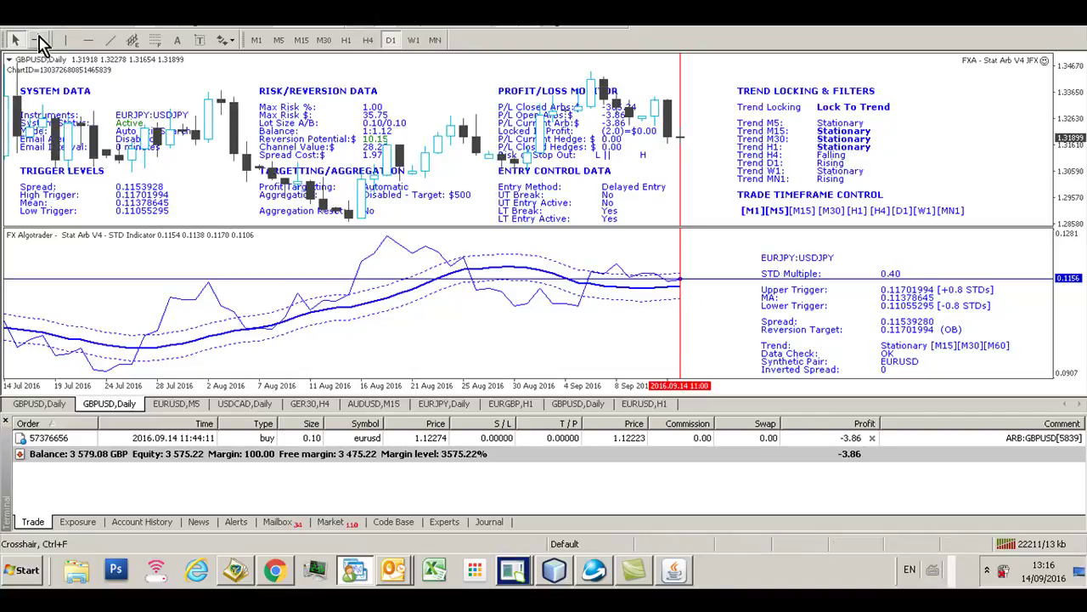
Show the Data Window and inspect the spread and MA values near the entry on the GBPUSD Daily chart with the crosshair.
left_click(40, 40)
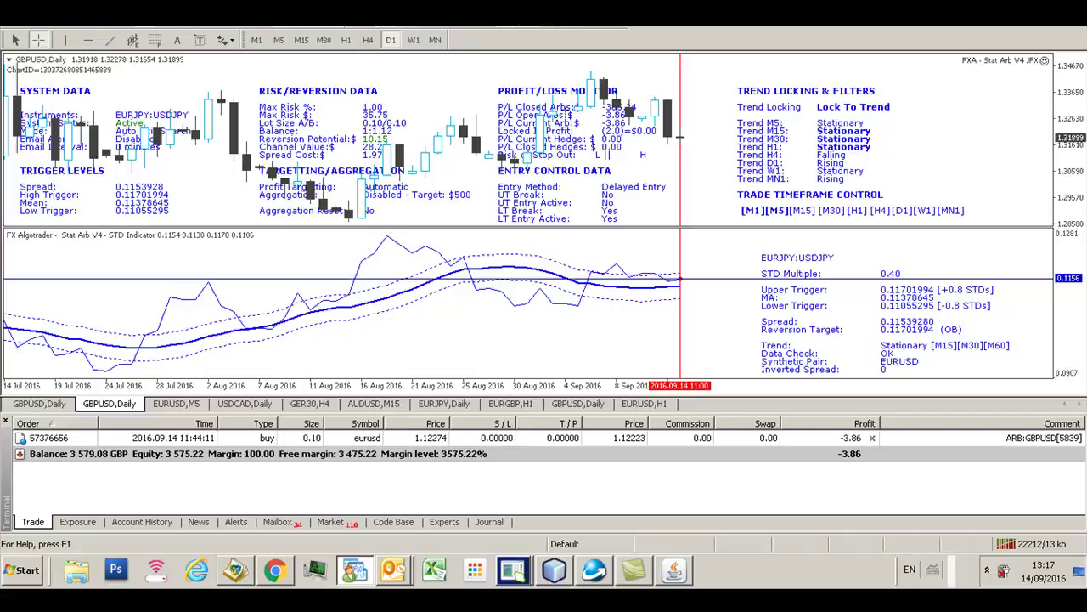
key("alt+v")
left_click(82, 145)
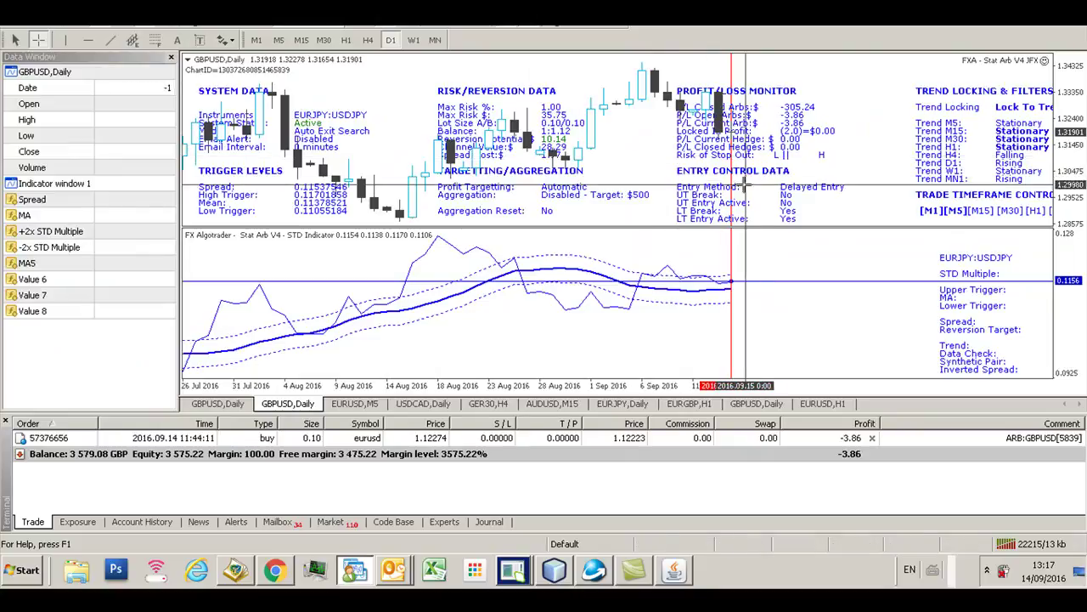
mouse_move(725, 288)
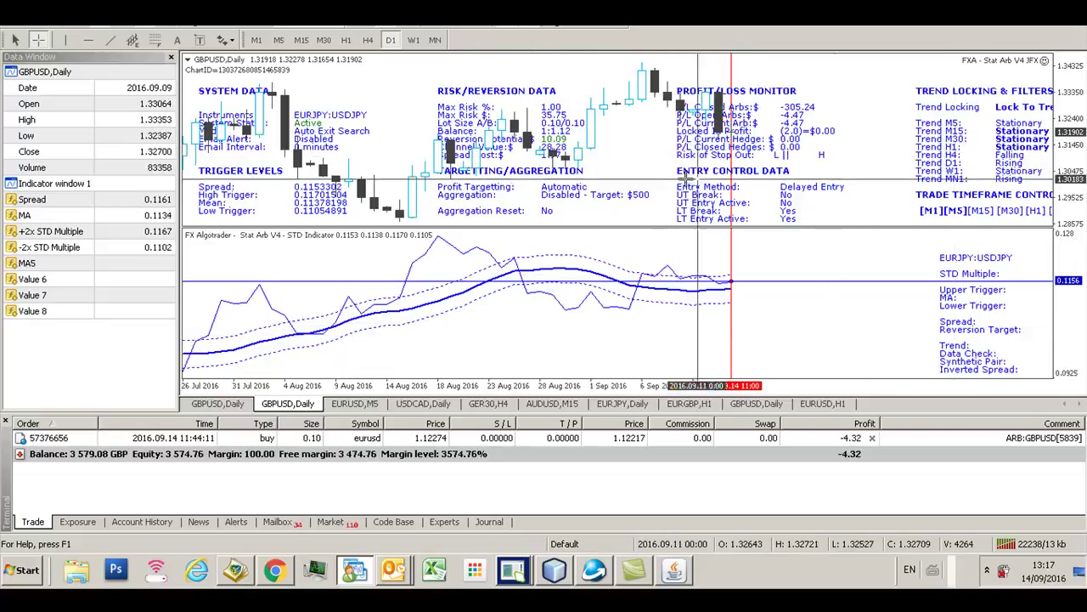
Set the GBPUSD chart to the M5 timeframe and close the Data Window.
left_click(278, 40)
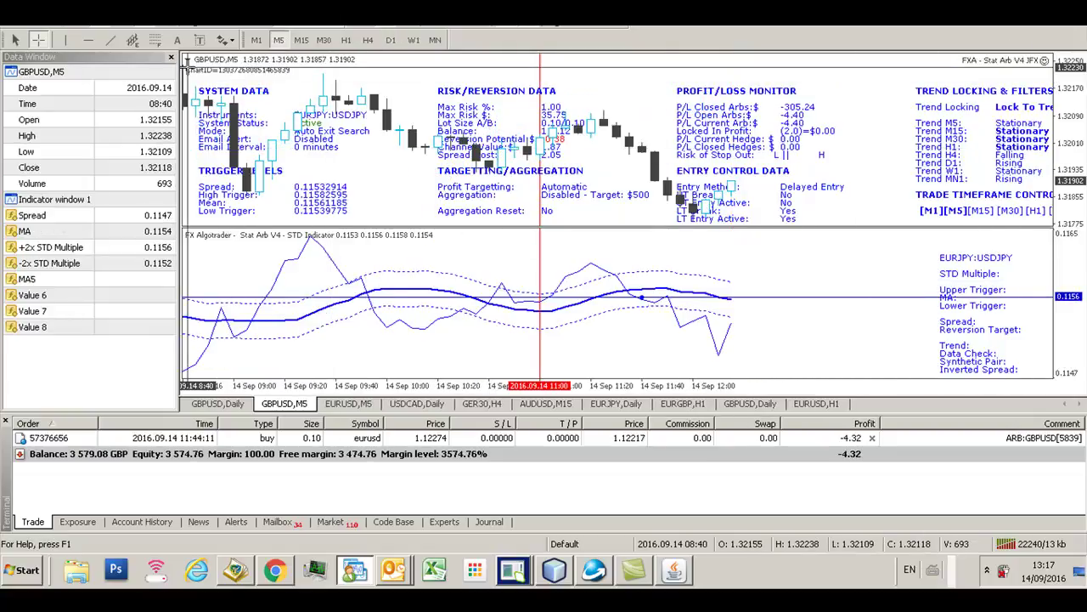
left_click(170, 58)
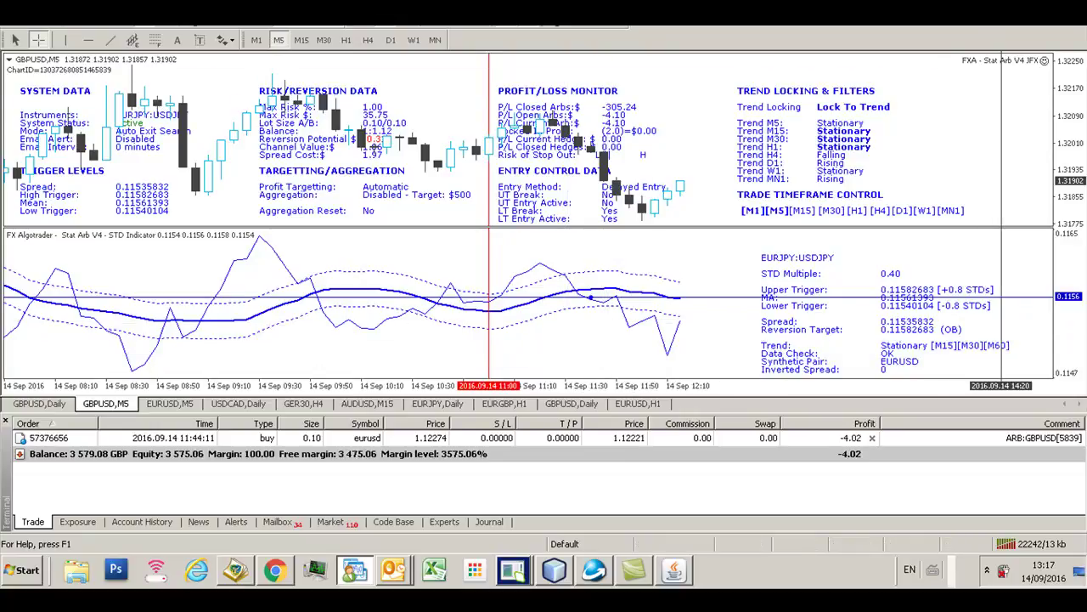
Tile the chart windows and set the EURUSD chart to the M5 timeframe.
key("alt+r")
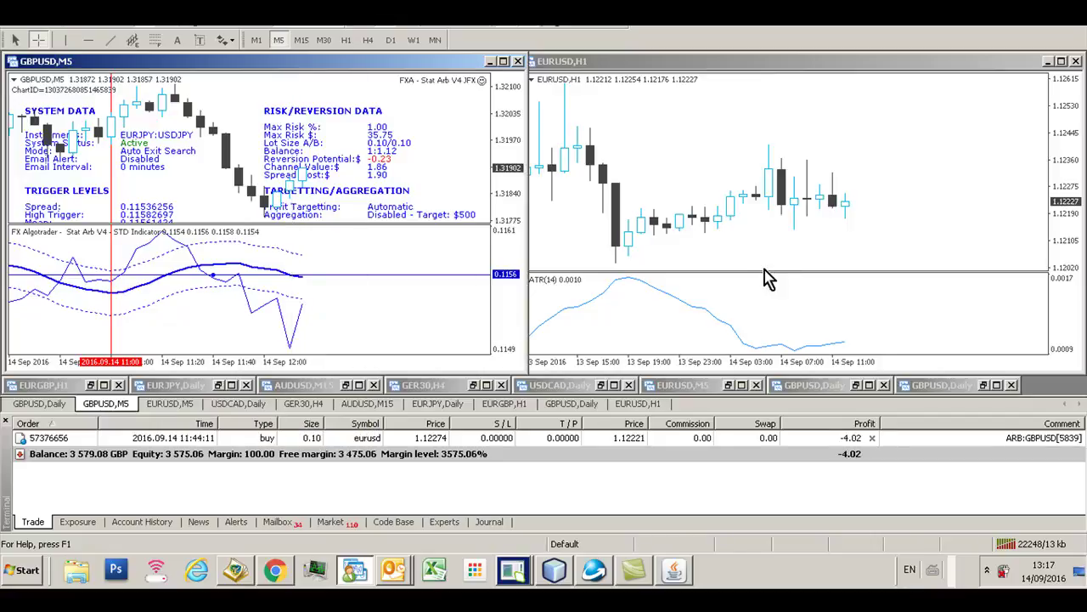
left_click(654, 165)
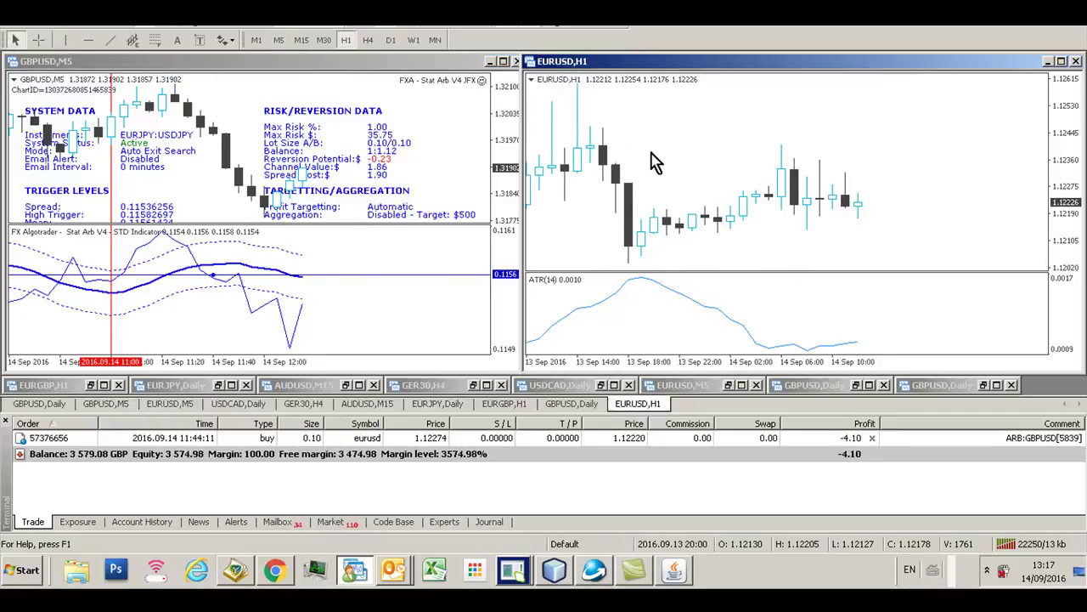
left_click(277, 41)
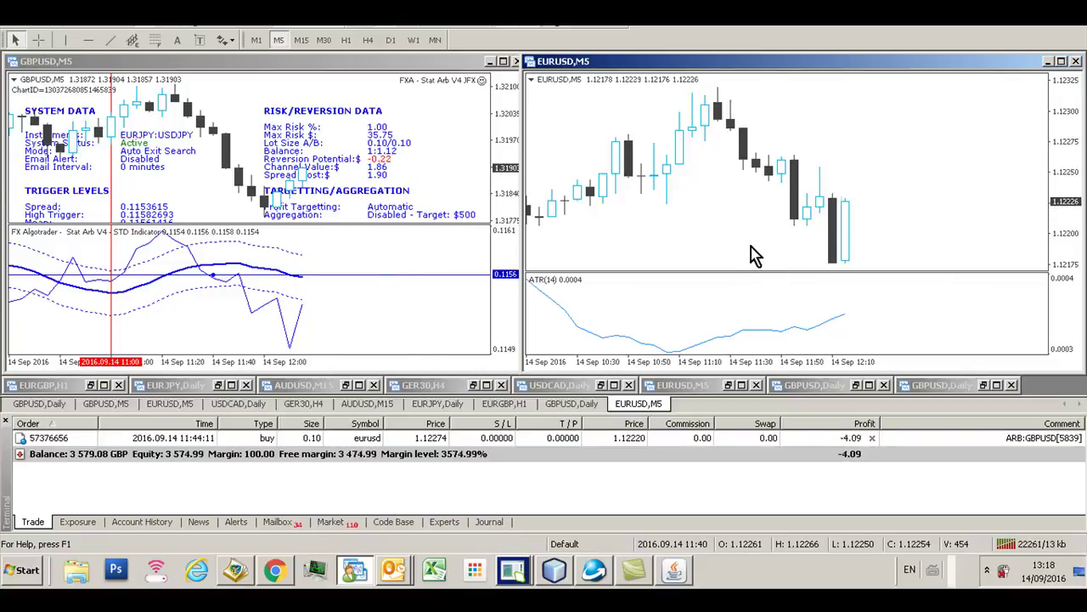
Maximize the GBPUSD M5 chart and inspect the spread against its bands with the crosshair, comparing the M5 and M15 timeframes.
left_click(424, 141)
left_click(501, 62)
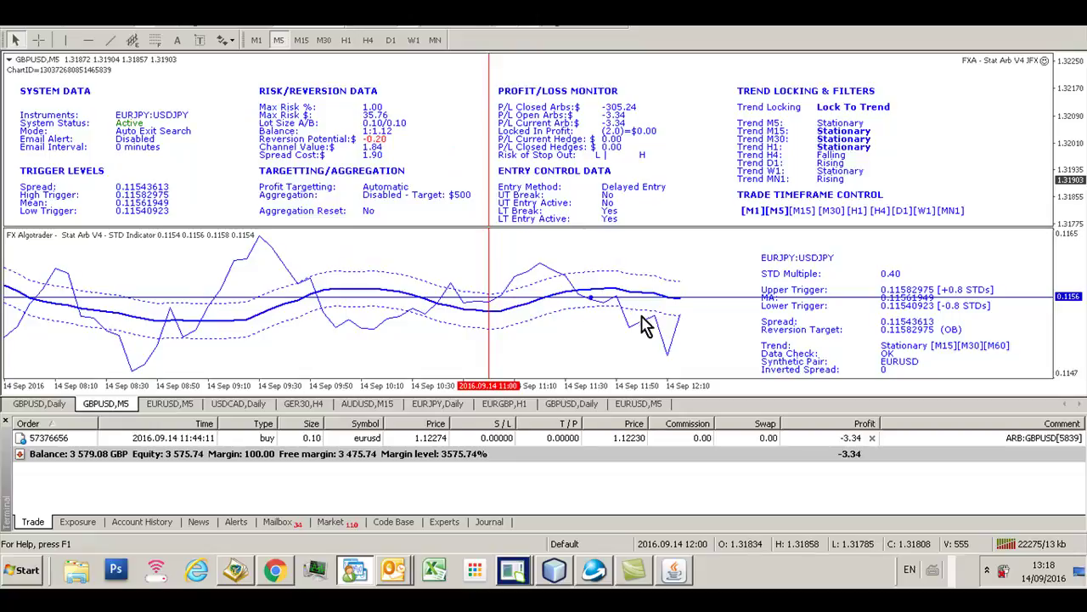
left_click(38, 40)
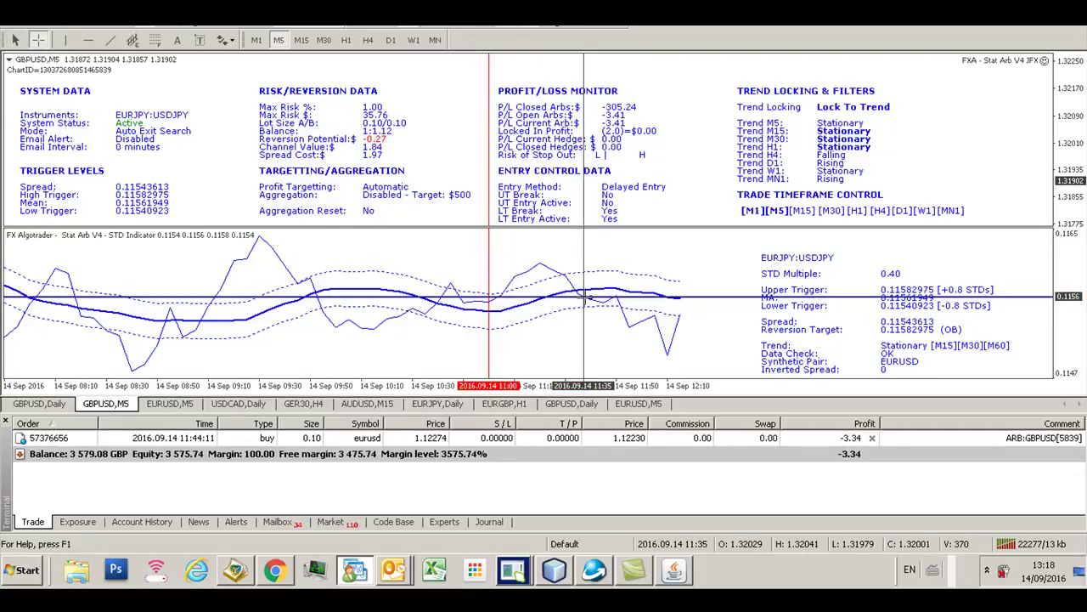
mouse_move(588, 297)
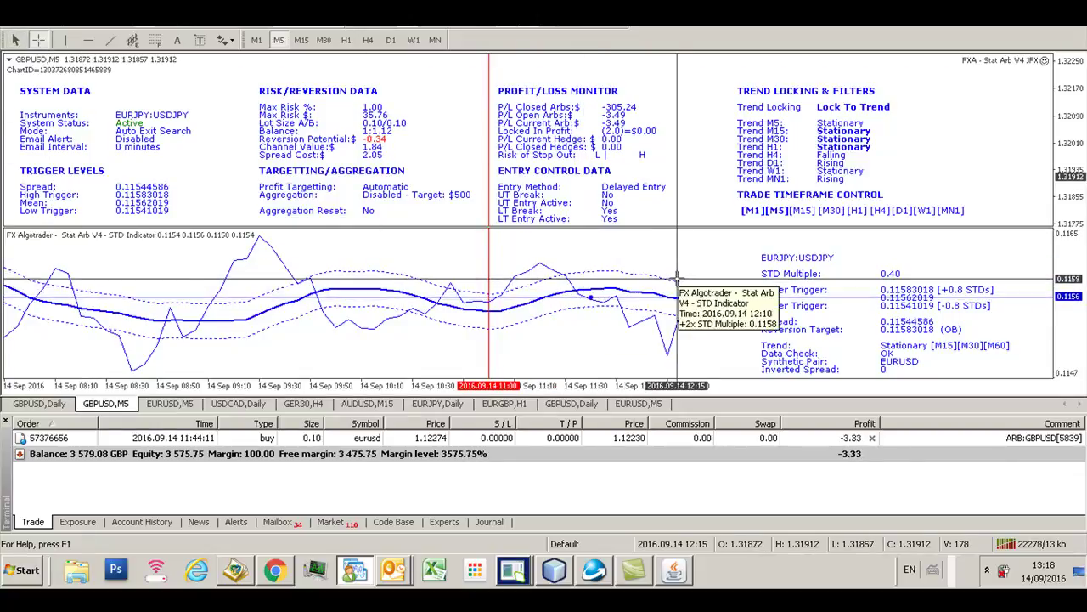
mouse_move(368, 310)
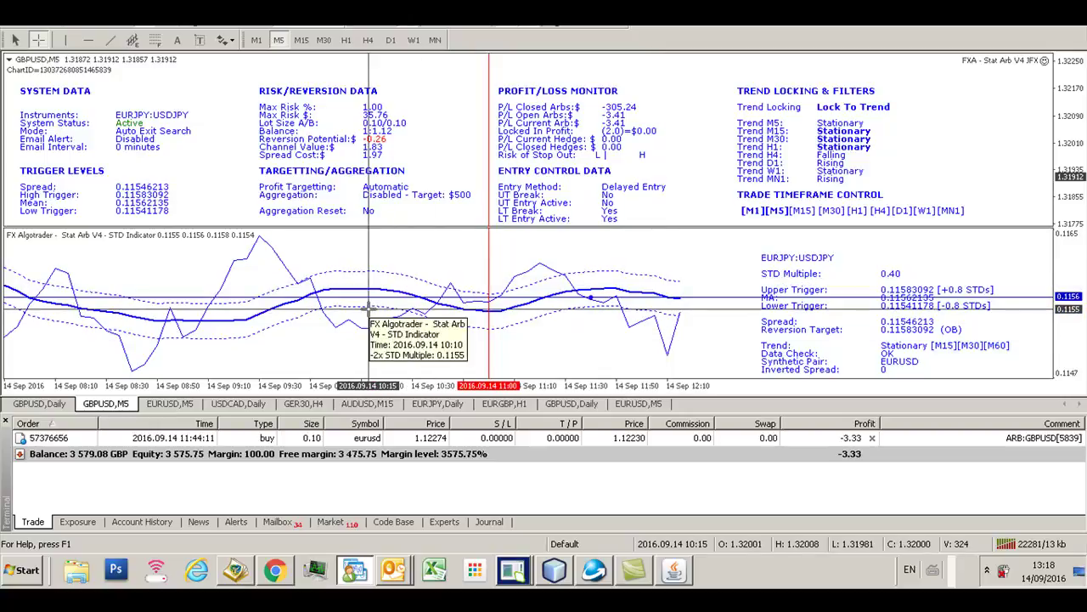
left_click(301, 40)
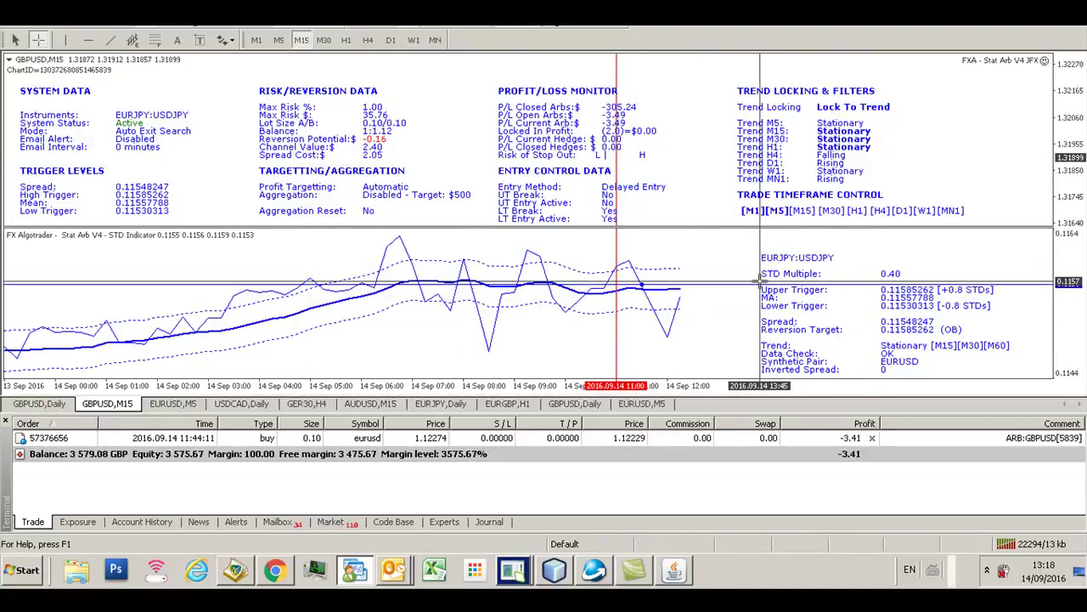
left_click(278, 40)
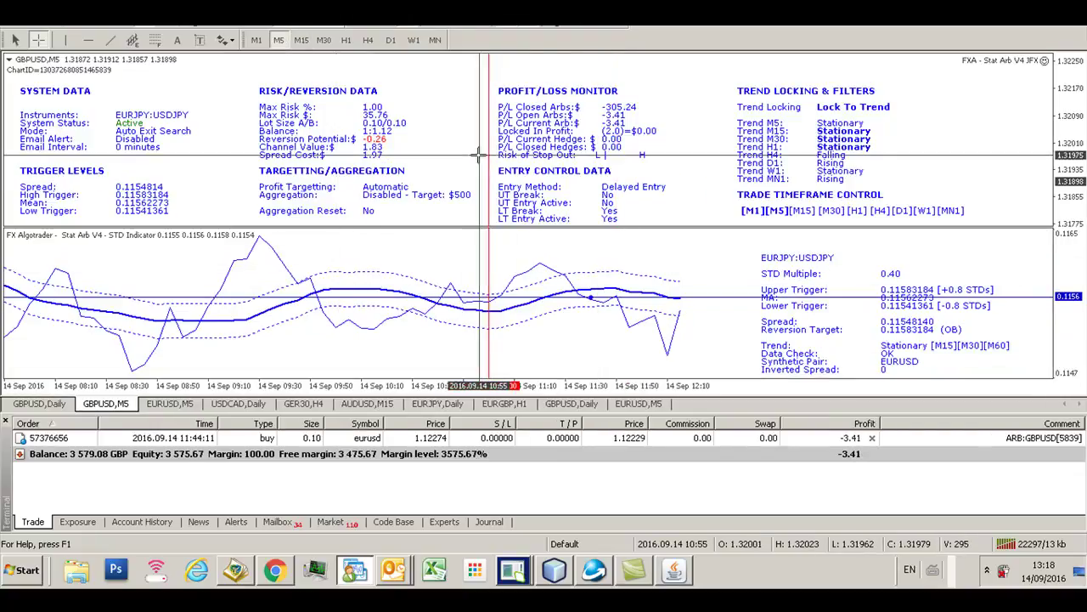
Raise the STD Multiple to 1 in the Statistical Arbitrage STD Controls and minimize the control window.
left_click(667, 570)
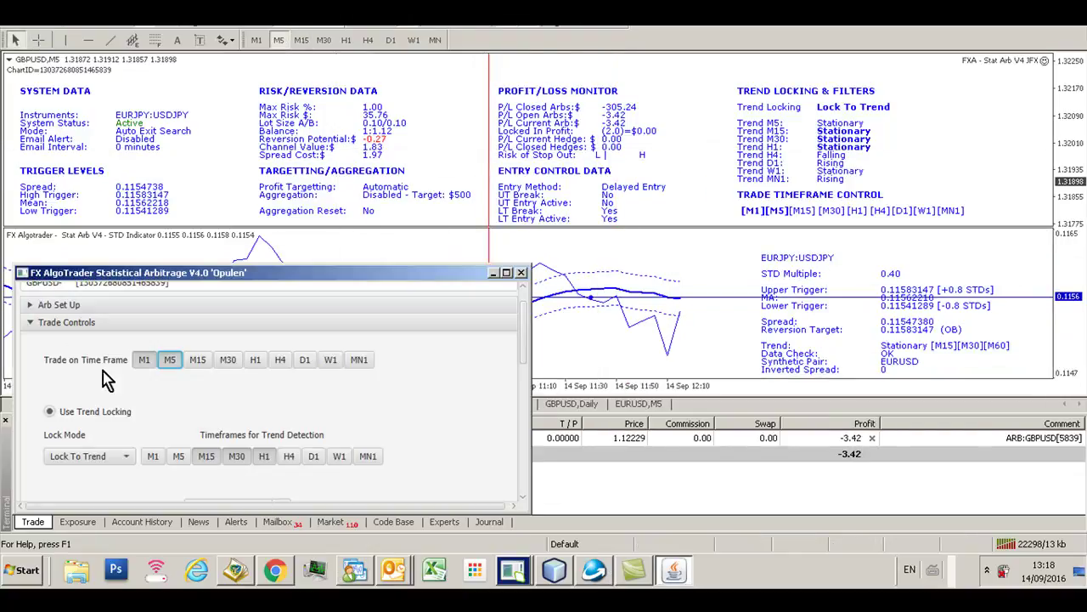
scroll(107, 382, "down", 10)
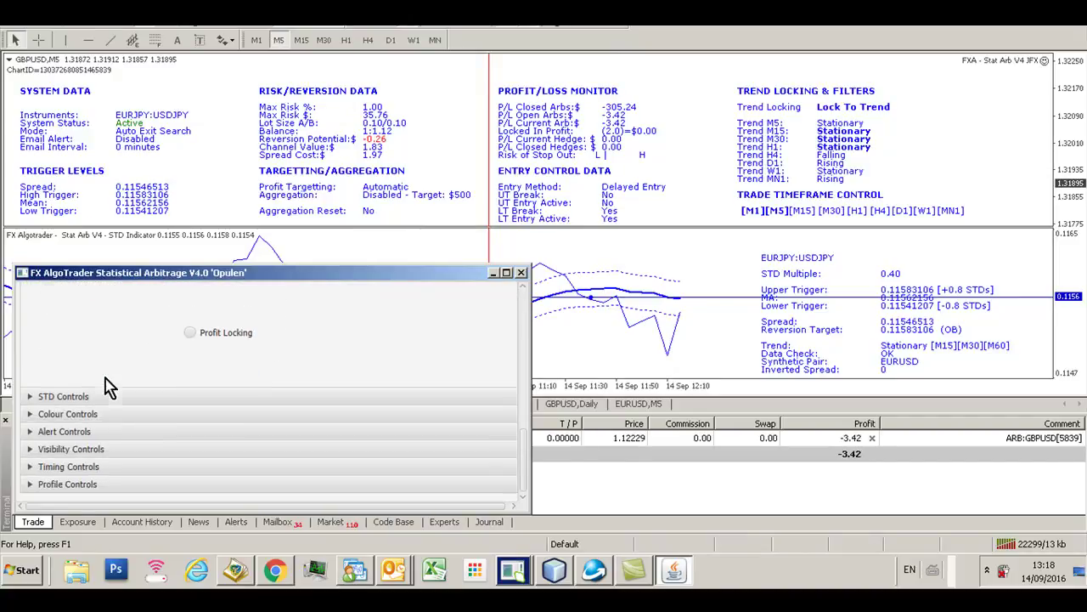
left_click(27, 397)
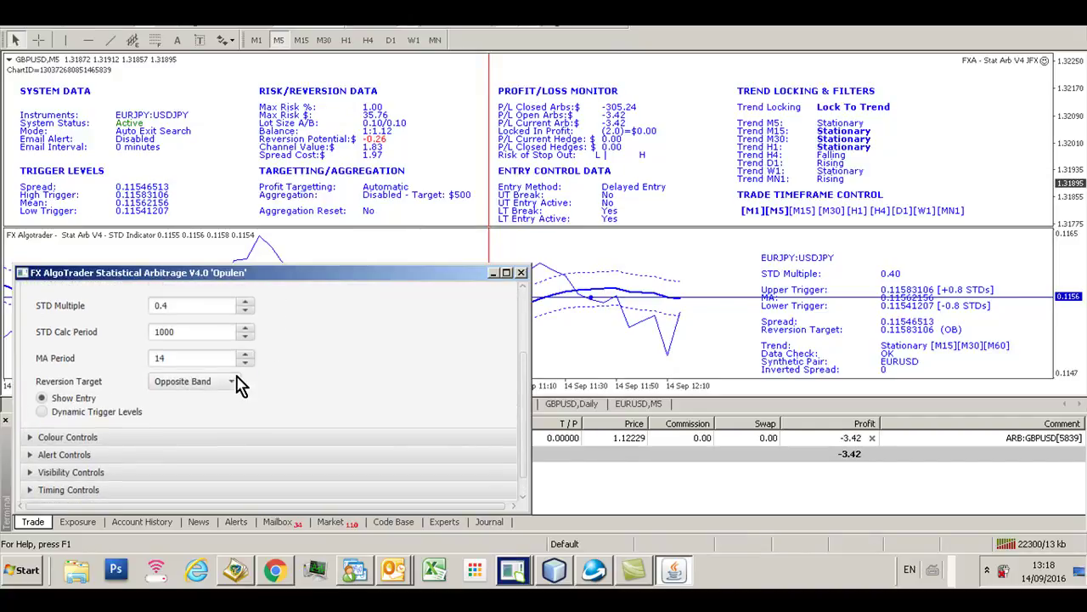
left_click(245, 303)
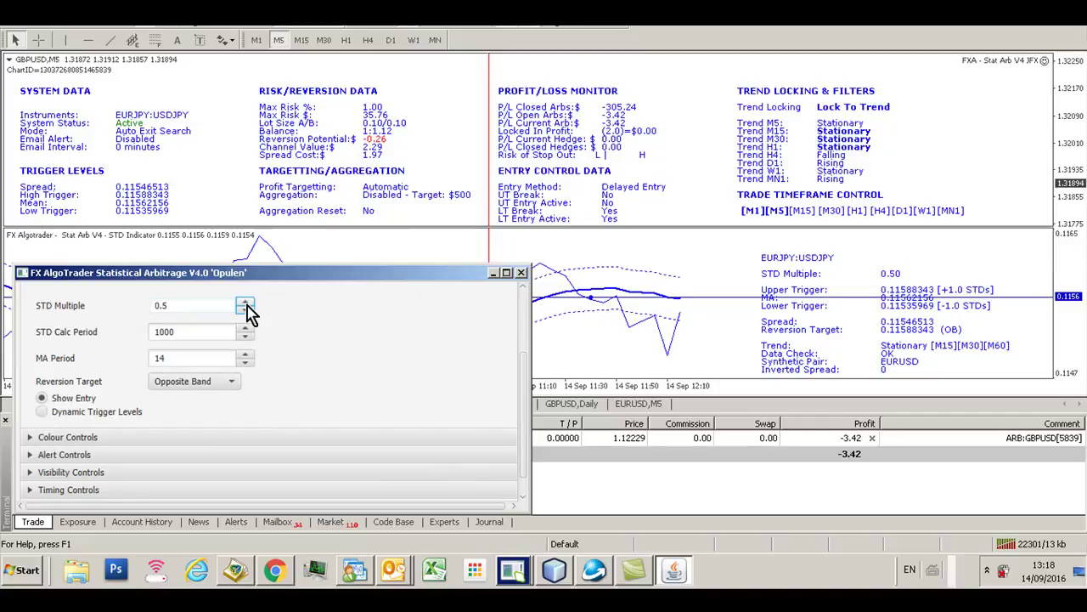
left_click(246, 303)
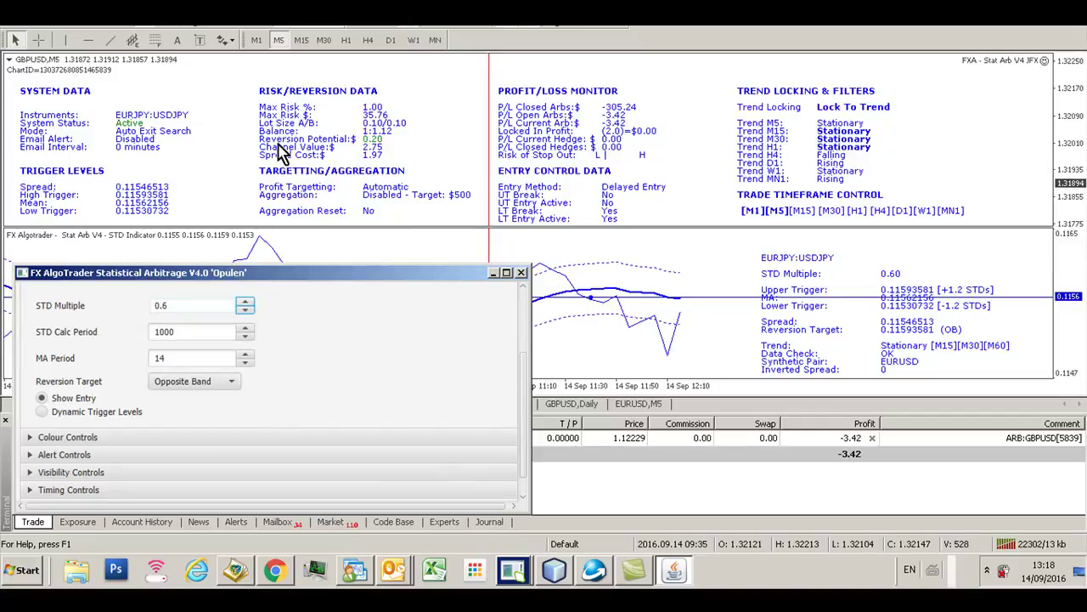
left_click(246, 303)
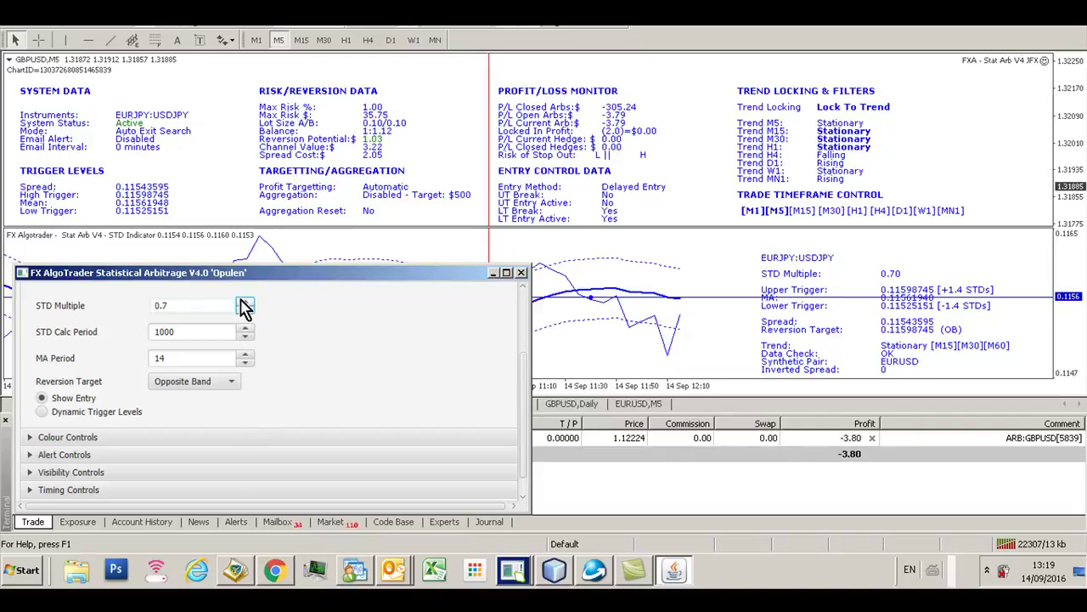
left_click(244, 302)
left_click(244, 303)
left_click(245, 303)
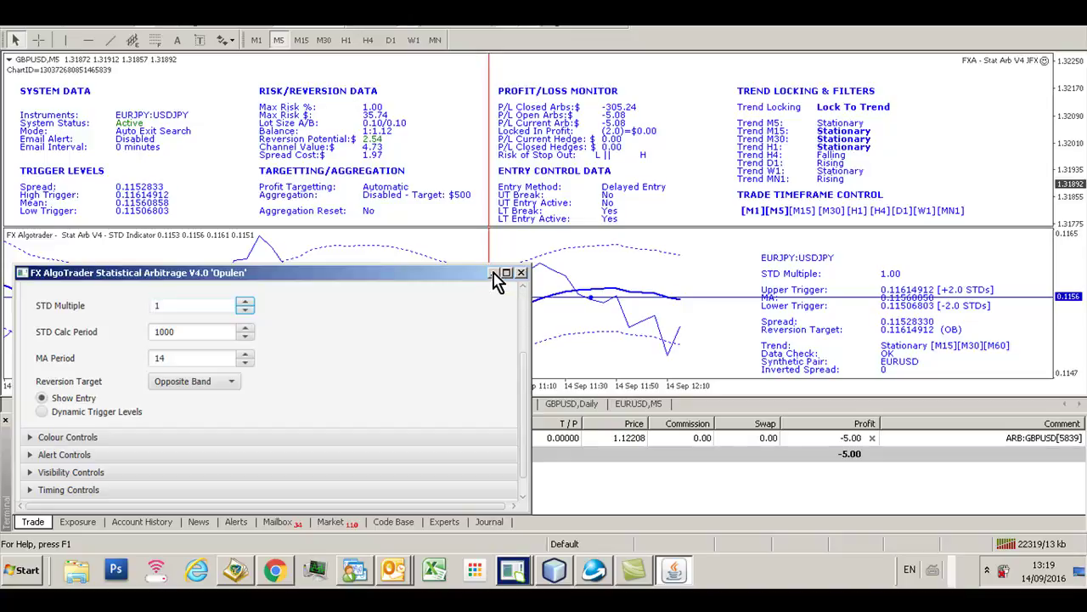
left_click(493, 276)
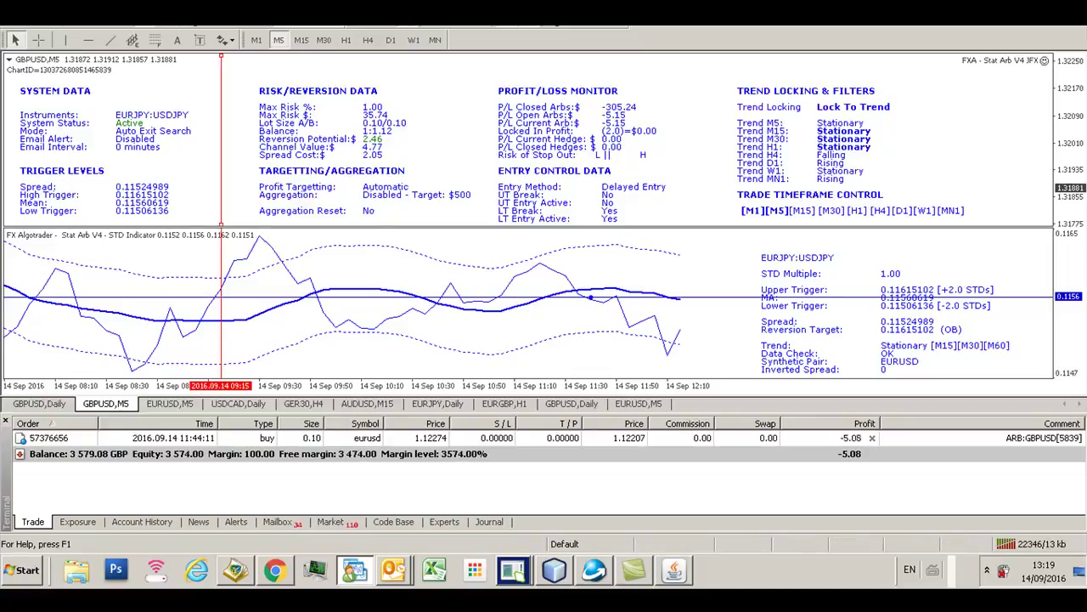
Tile the chart windows and trace the ATR(14) line on the EURUSD M5 chart with the crosshair from about 11:05 onward.
key("alt+r")
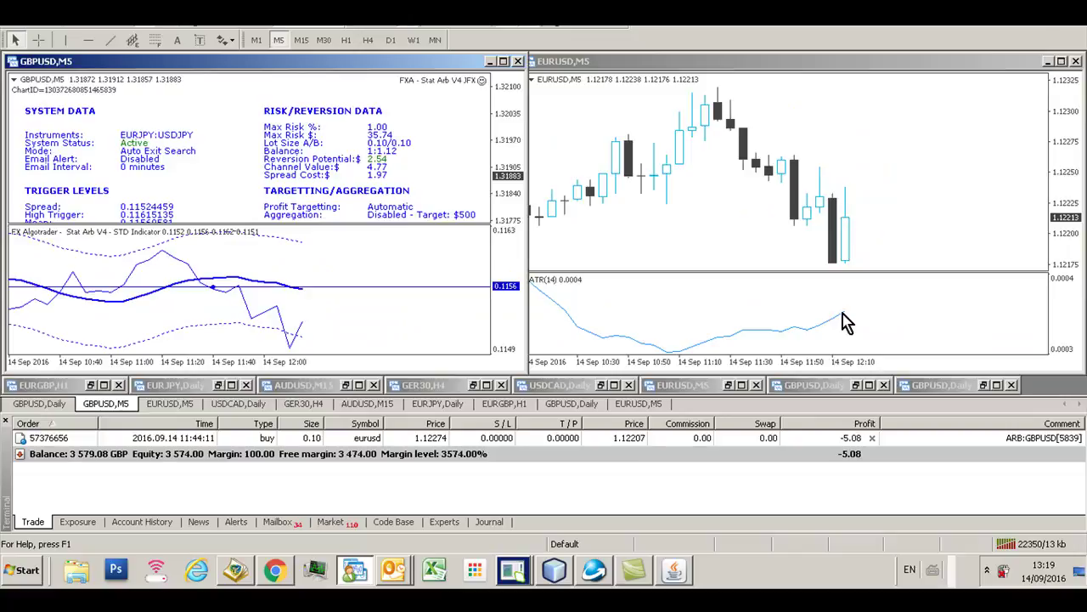
mouse_move(845, 321)
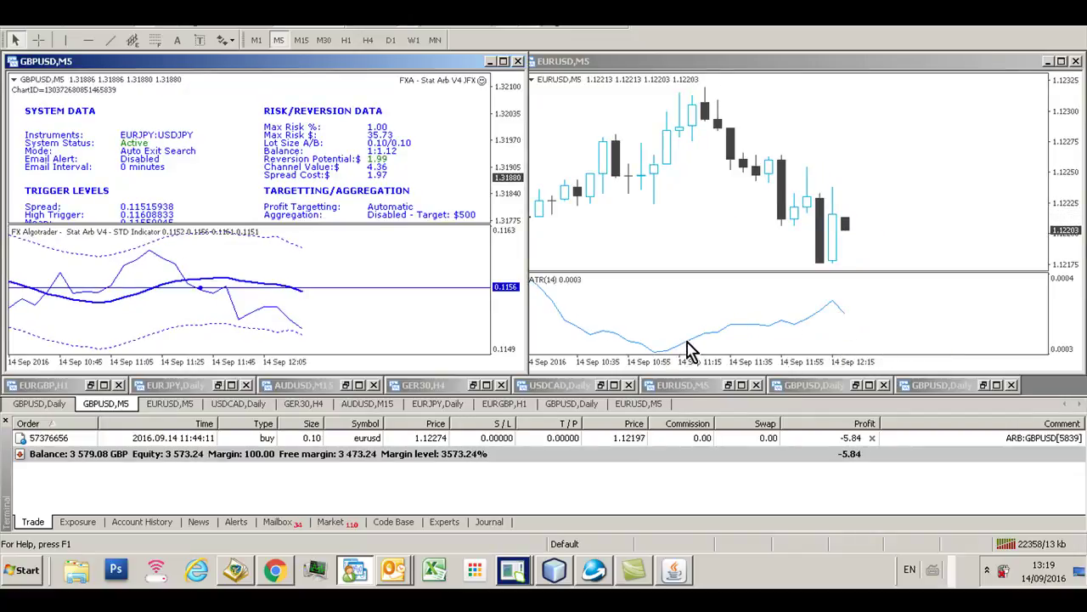
left_click(38, 40)
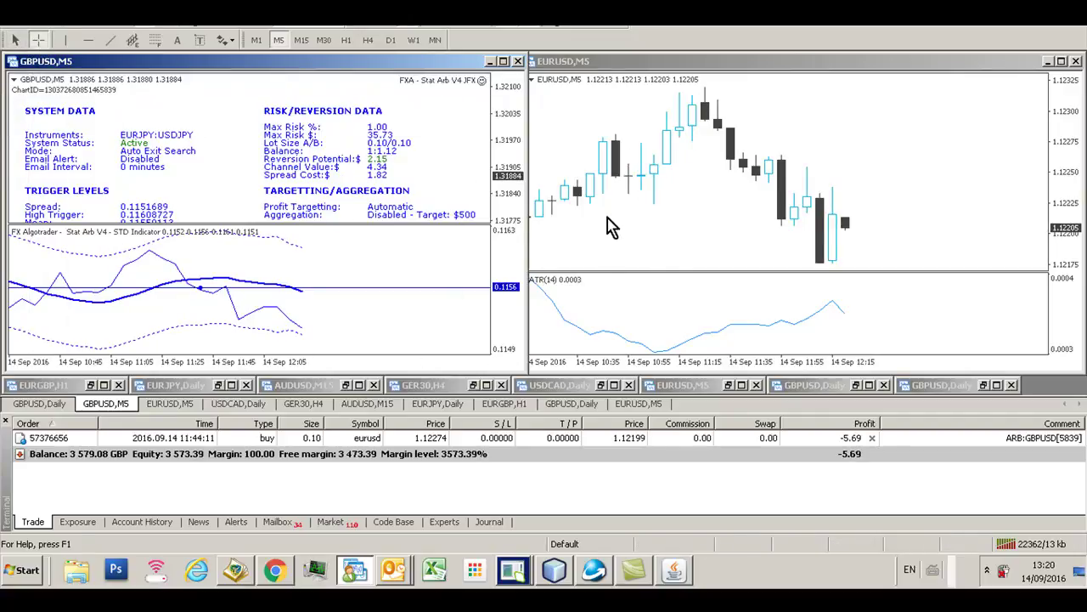
left_click(669, 163)
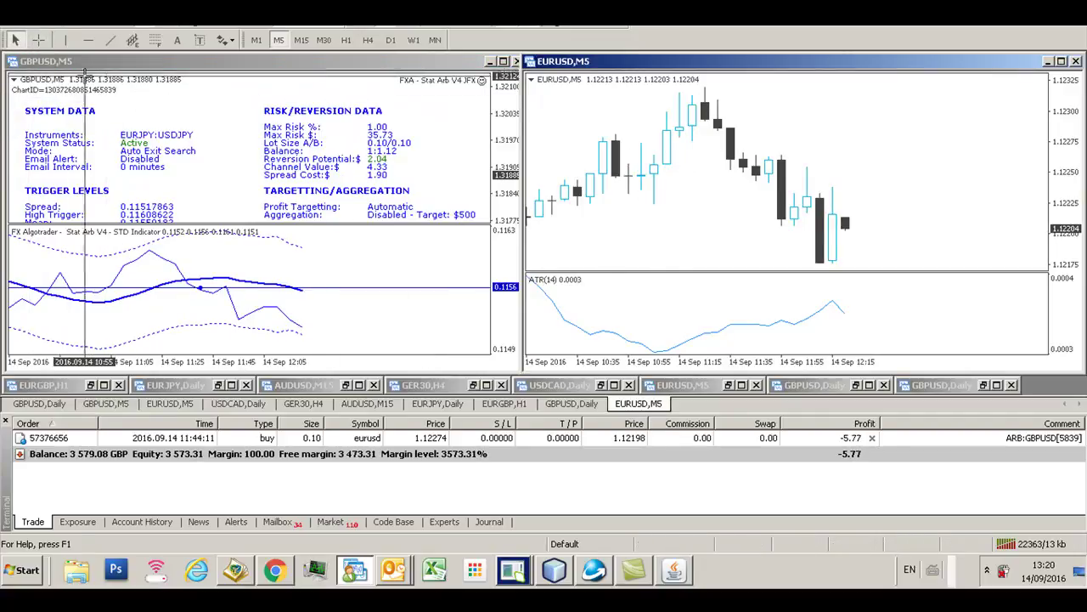
left_click(36, 40)
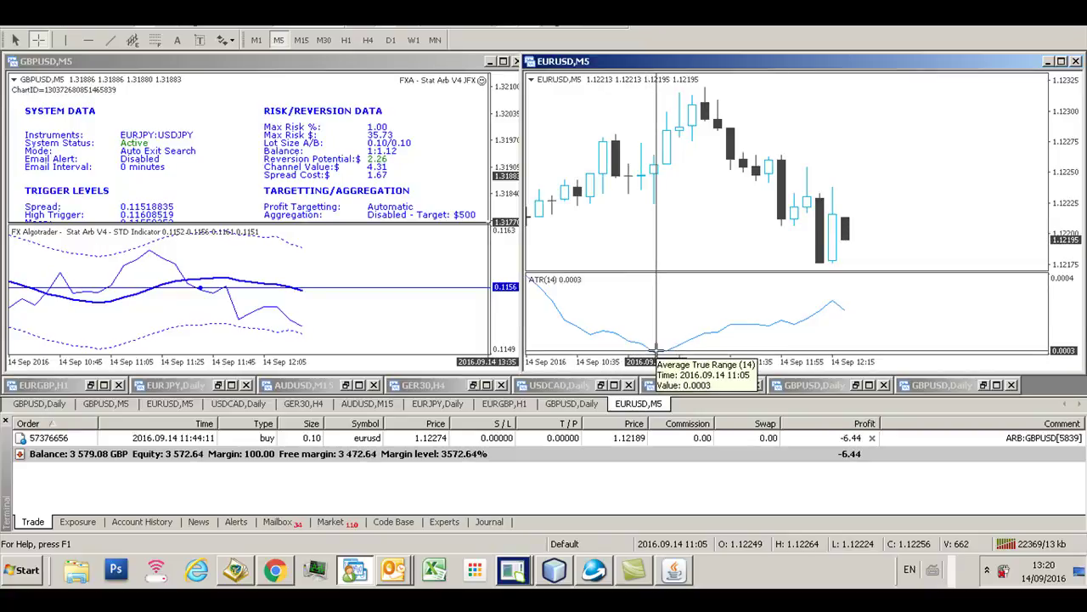
mouse_move(665, 349)
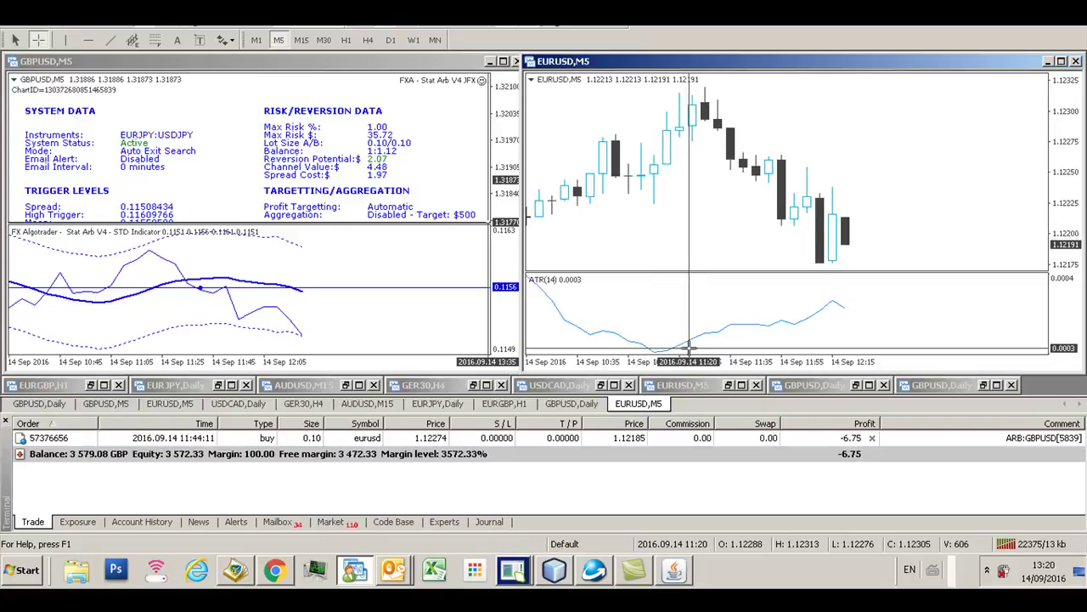
mouse_move(832, 301)
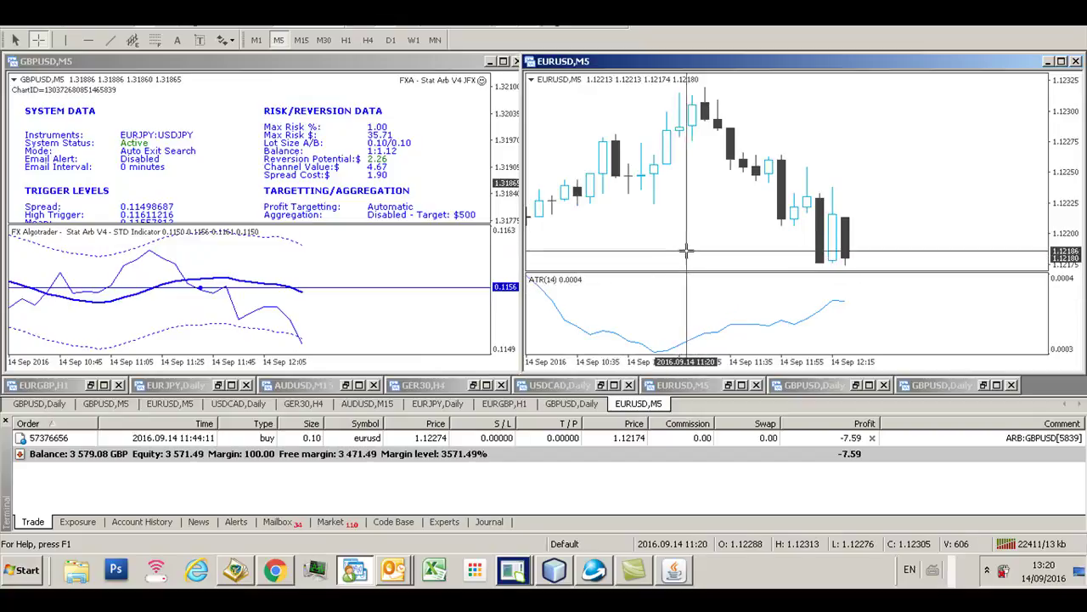
Compare the spread with its mean and entry line on the tiled GBPUSD chart across the Daily, H1 and H4 timeframes, ending on Daily.
left_click(356, 274)
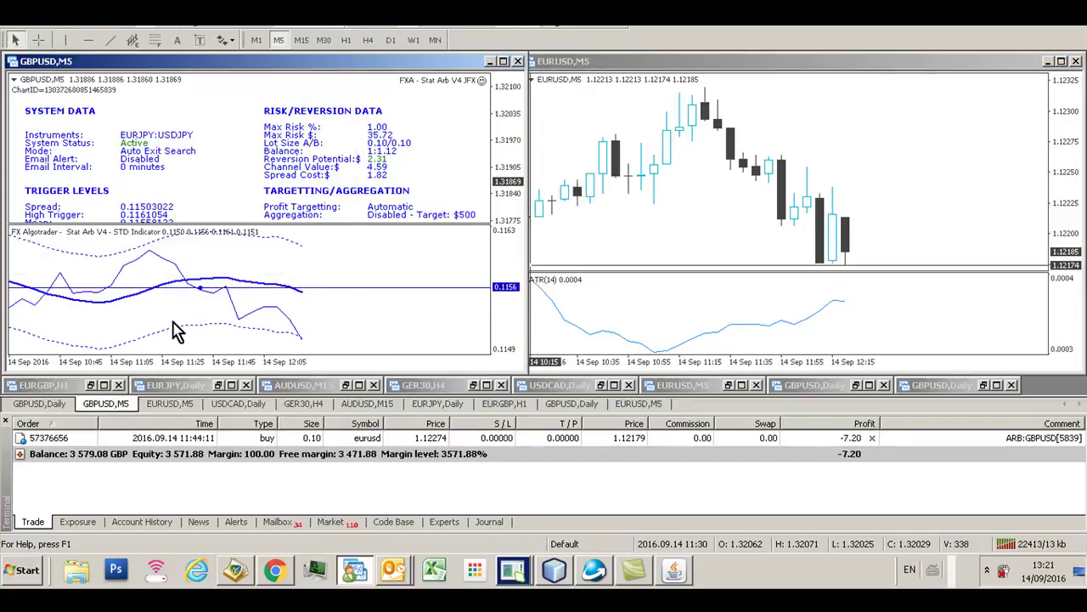
left_click(387, 41)
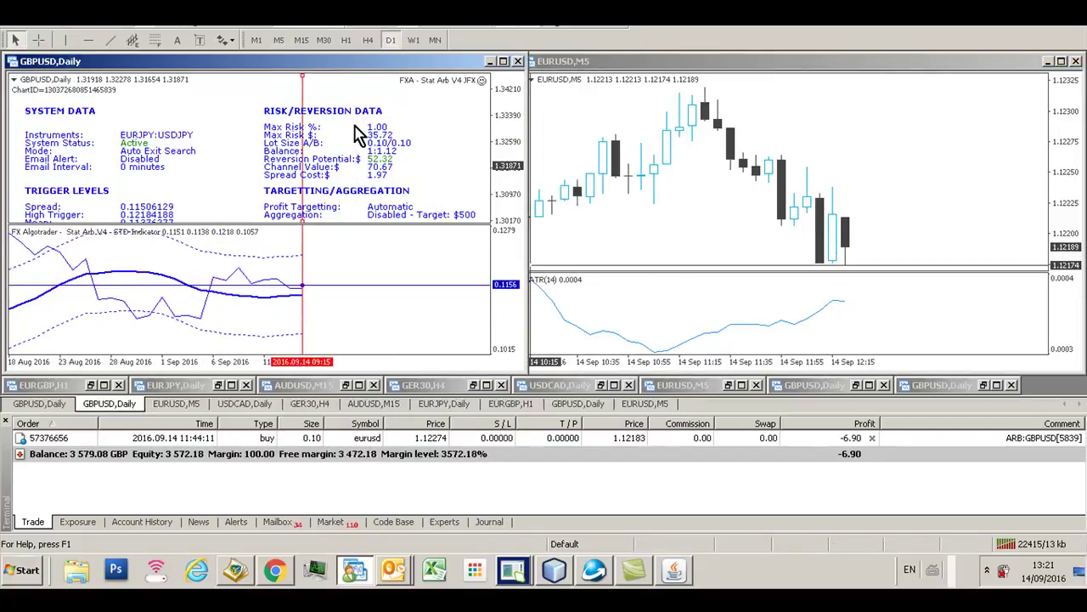
left_click(345, 41)
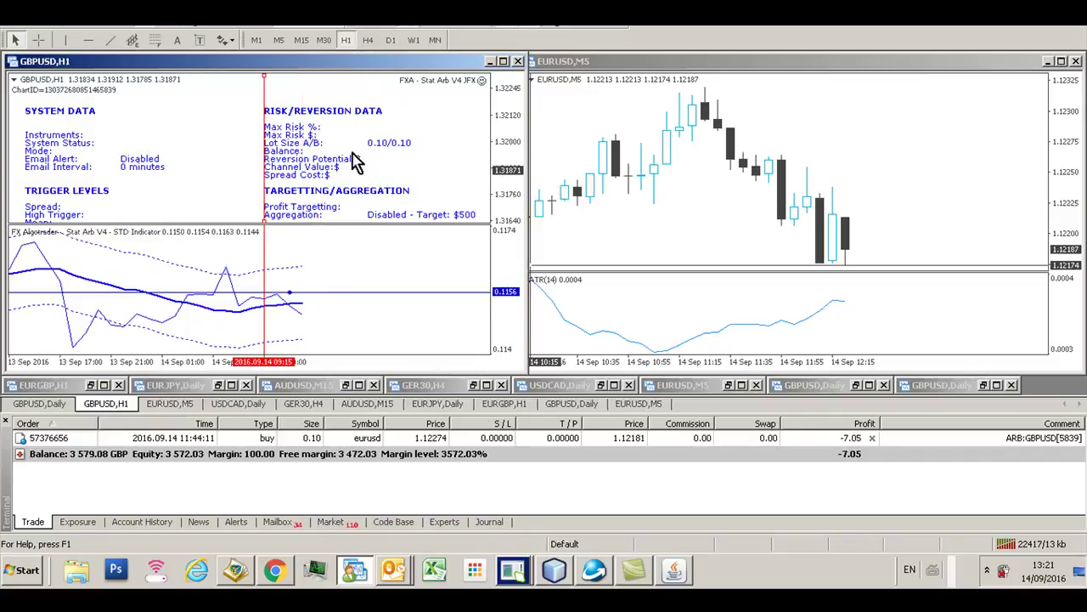
left_click(369, 40)
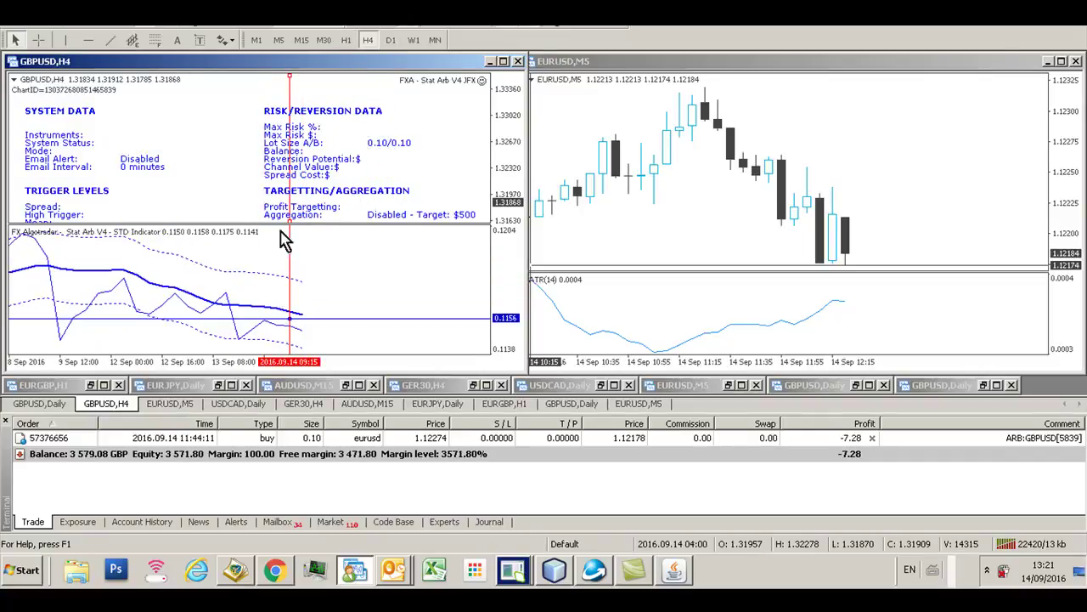
left_click(391, 43)
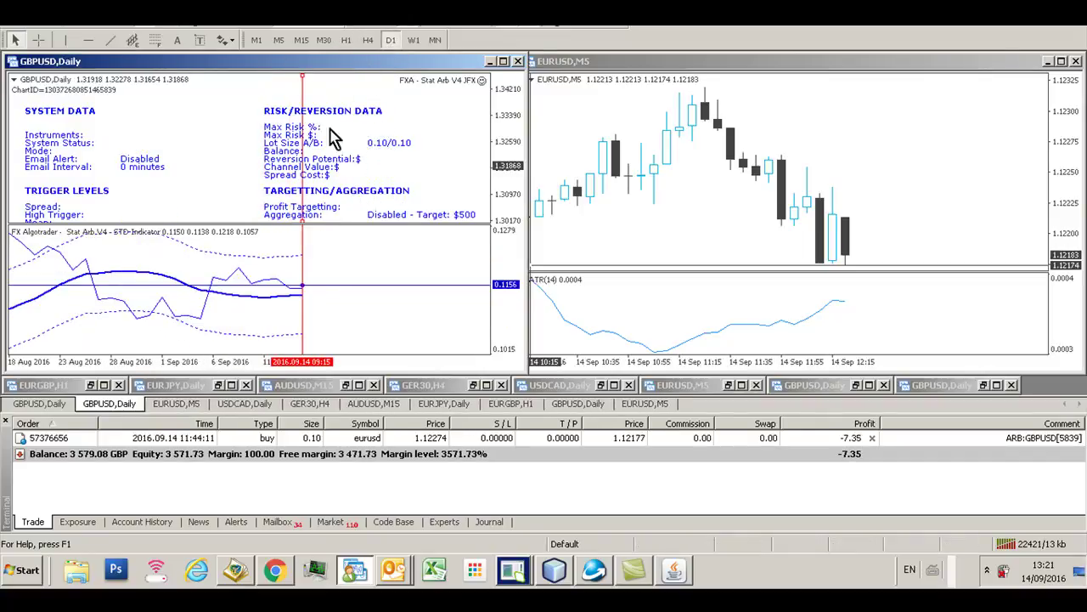
mouse_move(306, 297)
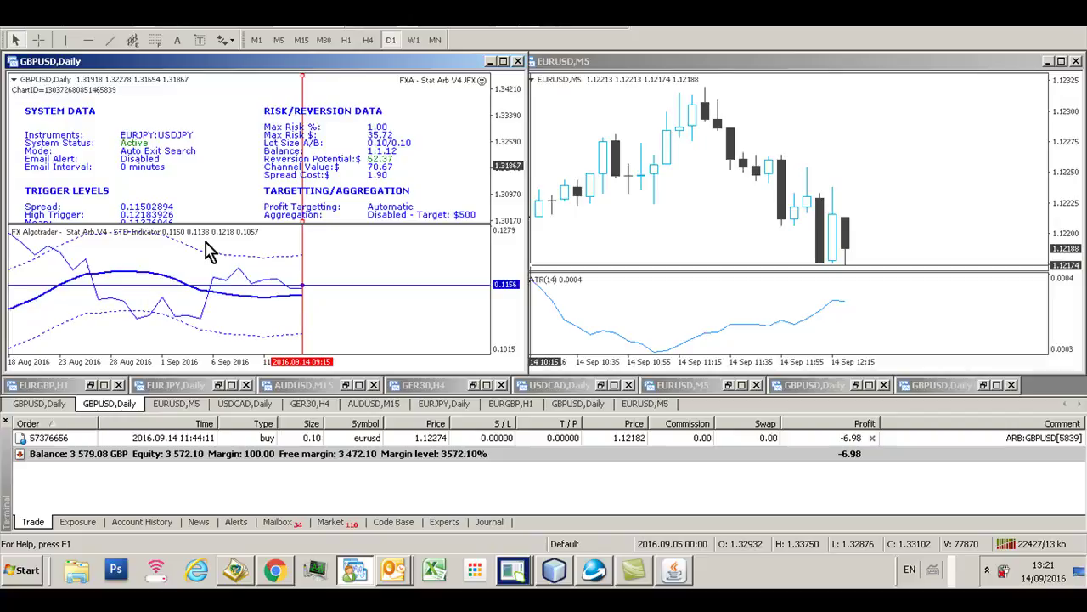
Maximize the GBPUSD chart and examine the spread against its mean and bands from Daily through H4, H1 and M15 down to M1.
left_click(504, 61)
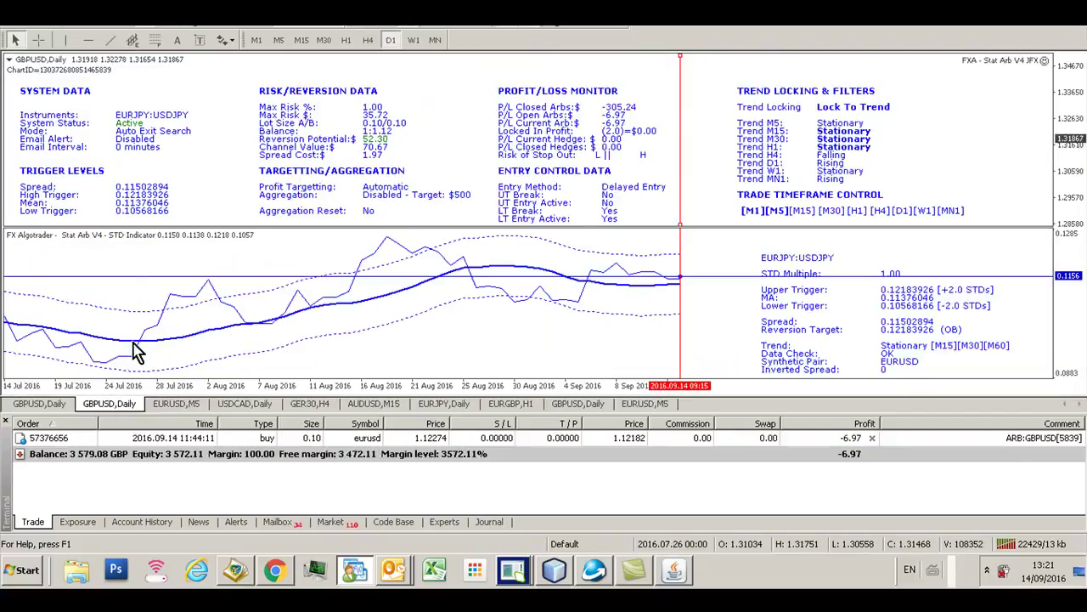
left_click(368, 39)
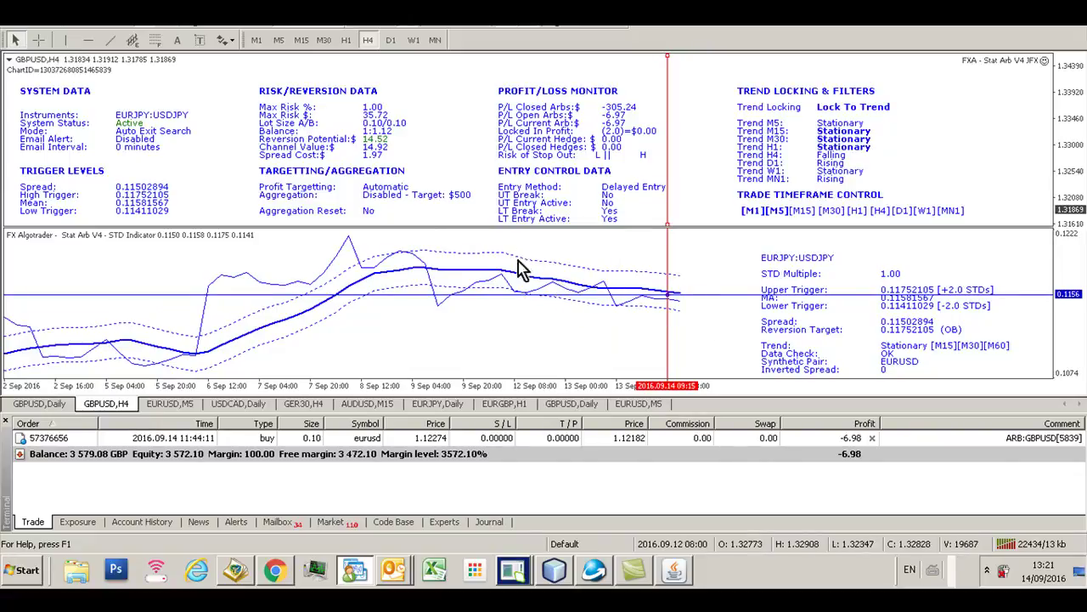
left_click(346, 40)
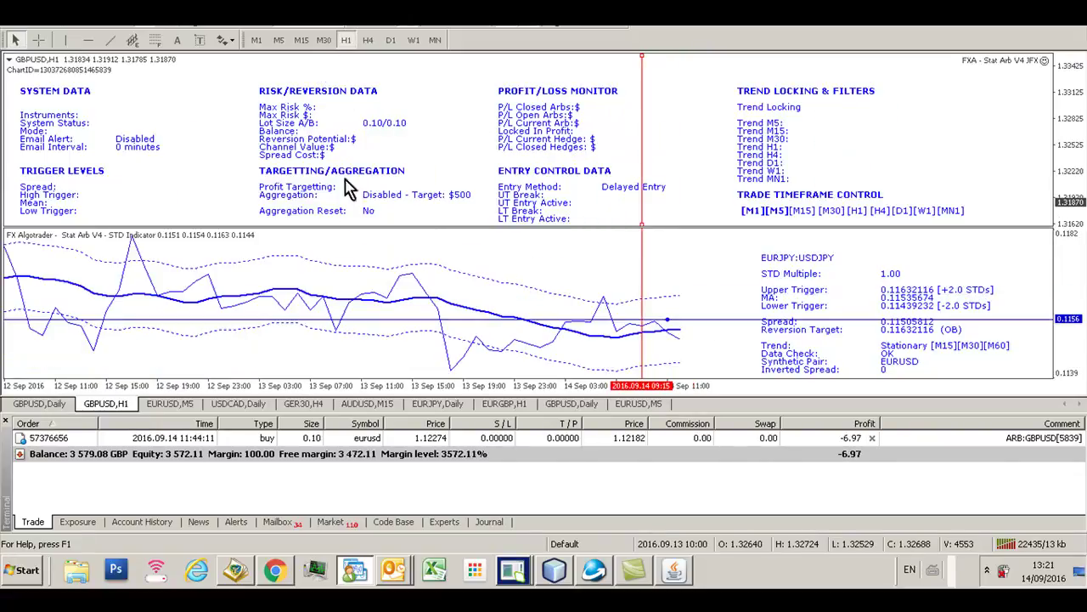
left_click(302, 40)
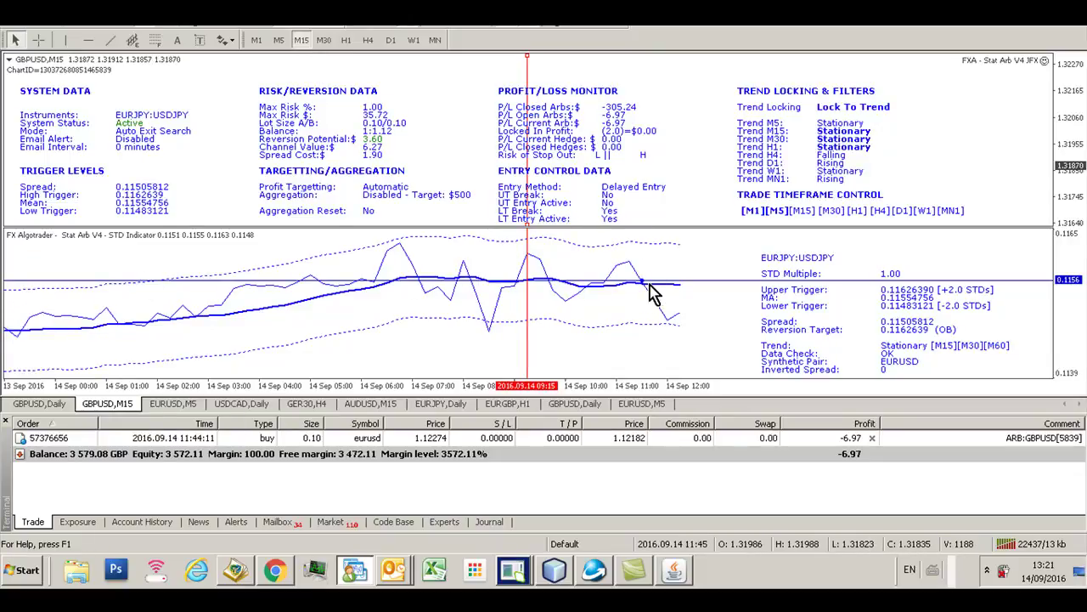
left_click(256, 39)
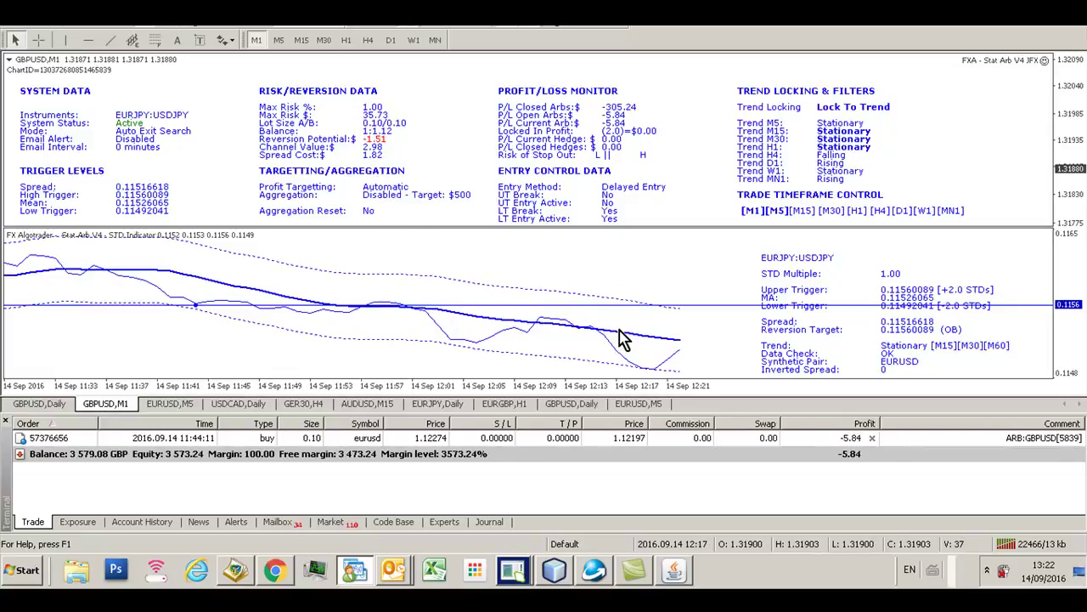
mouse_move(620, 338)
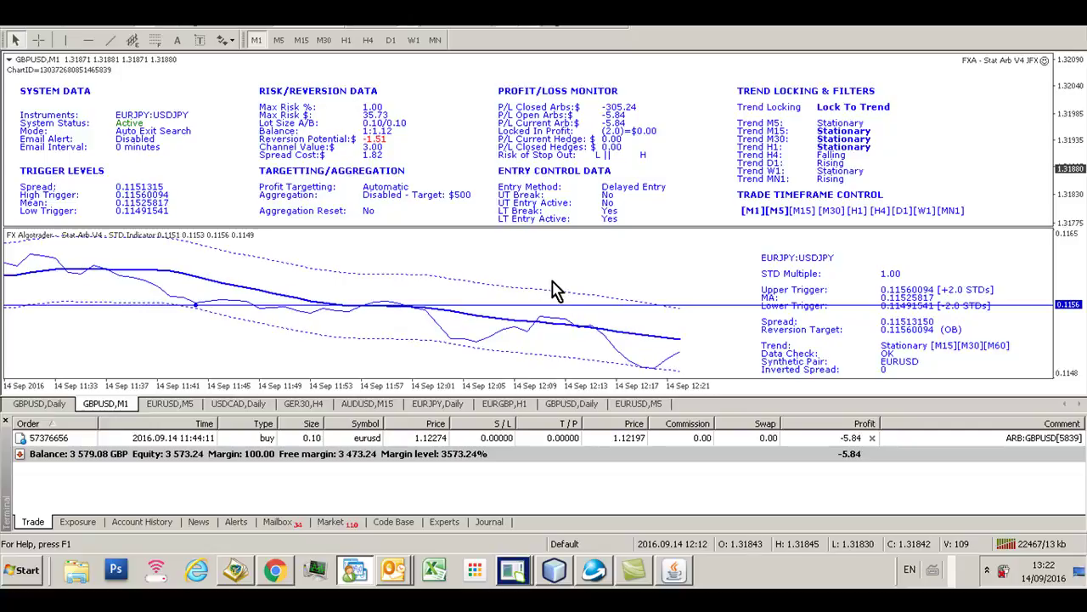